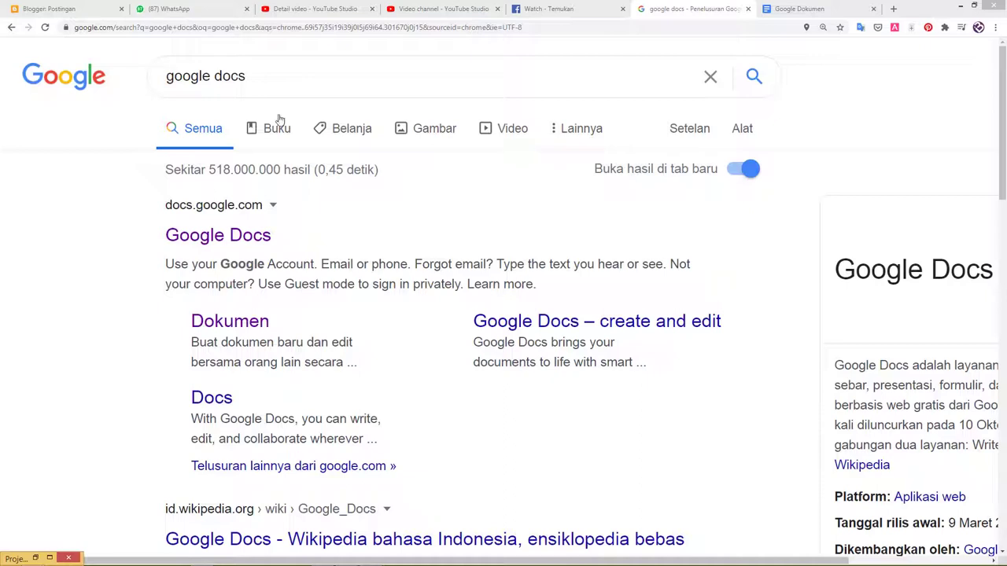
- Leave the Google Search results and switch to the already-open Google Dokumen tab
drag(283, 76, 136, 79)
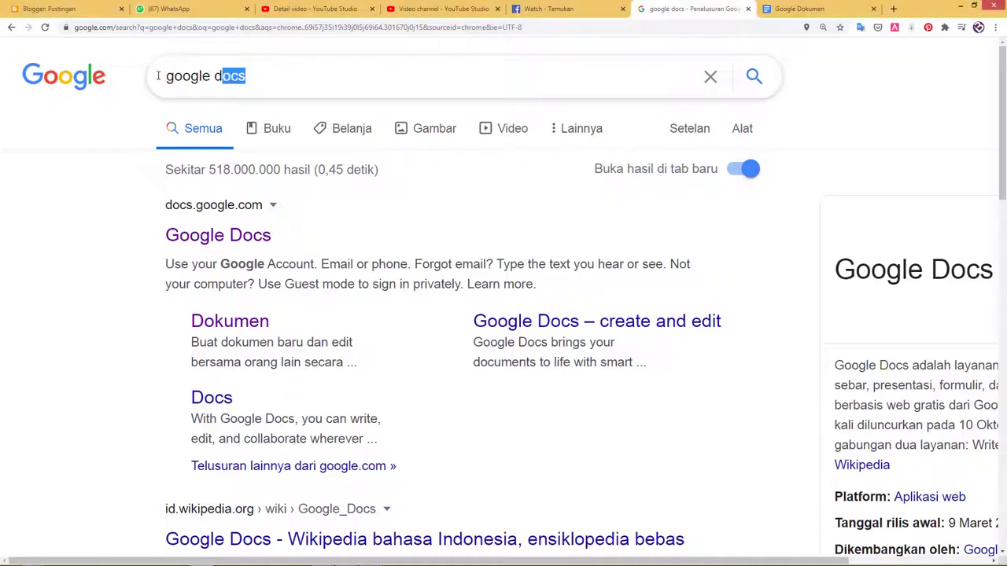
click(303, 76)
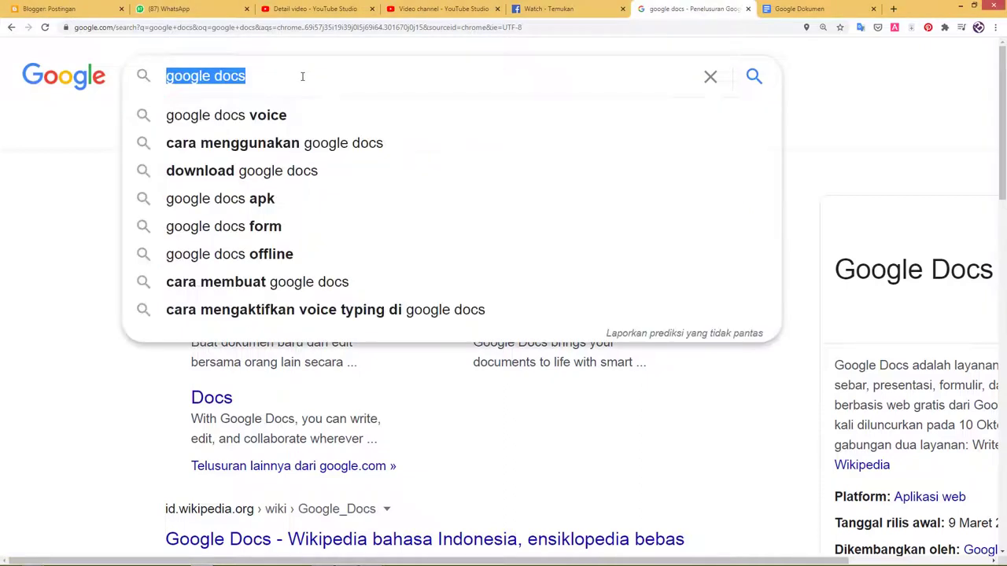
click(21, 145)
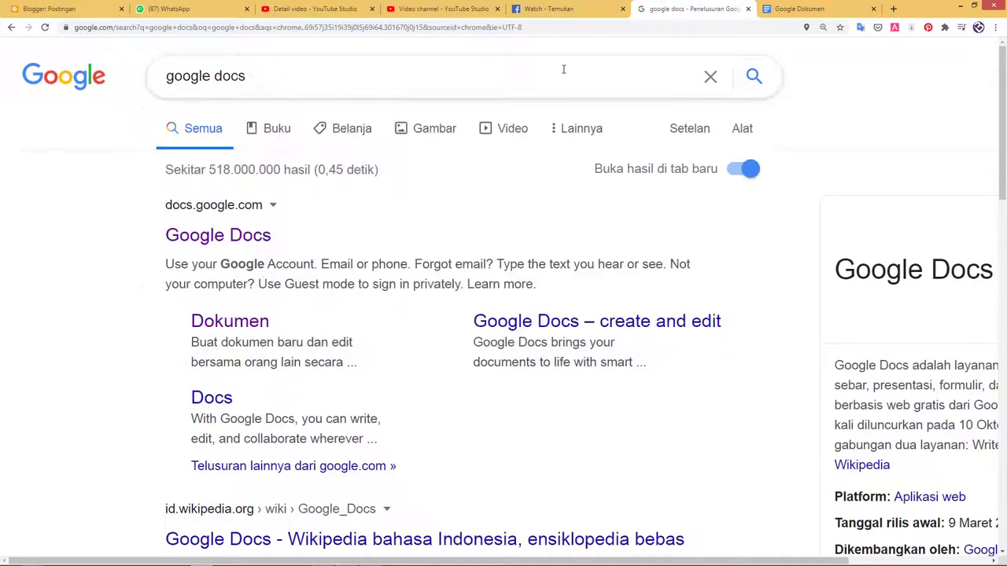
right_click(226, 238)
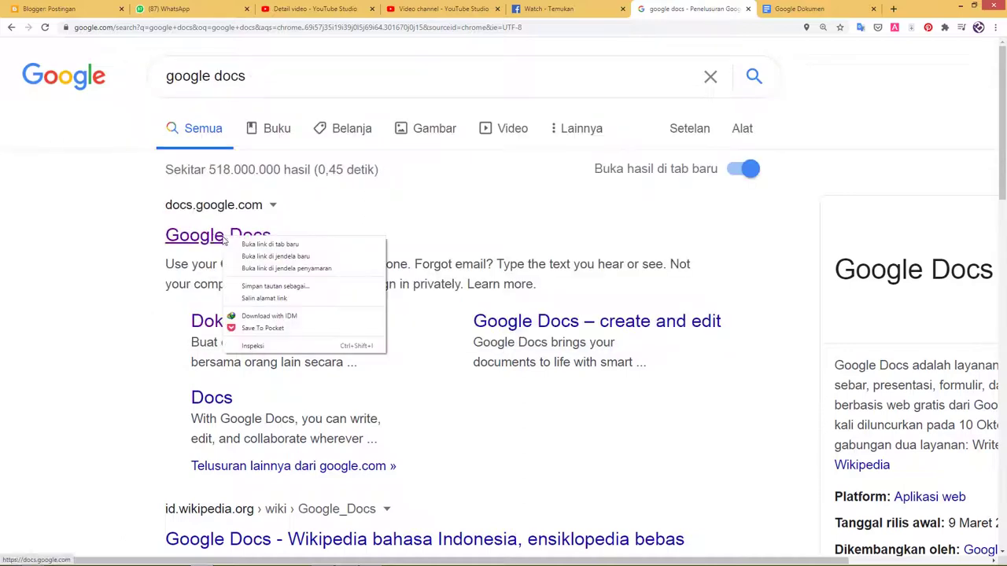
click(828, 7)
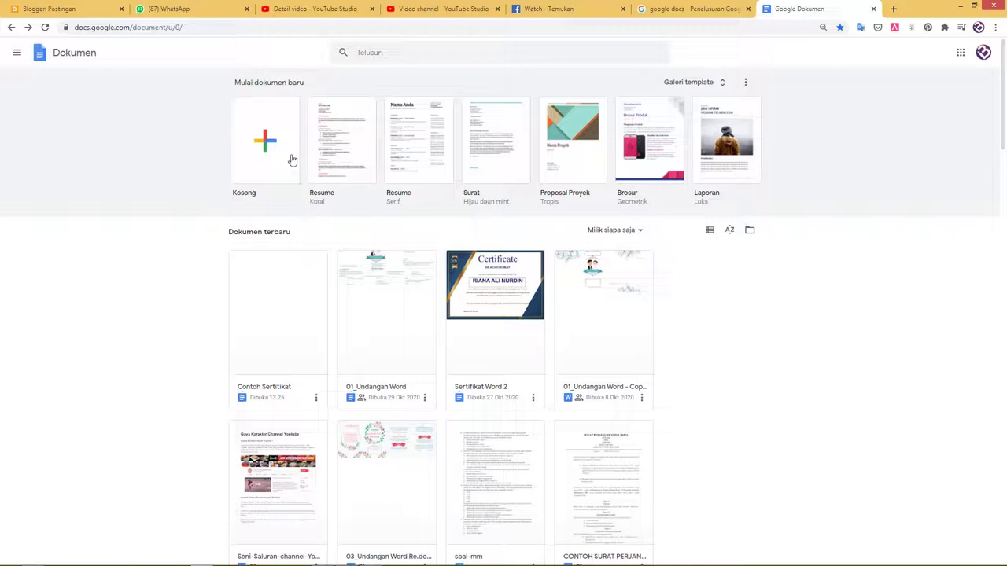
- Open the Contoh Sertifikat document from Recent documents and zoom the page to 125%
click(278, 294)
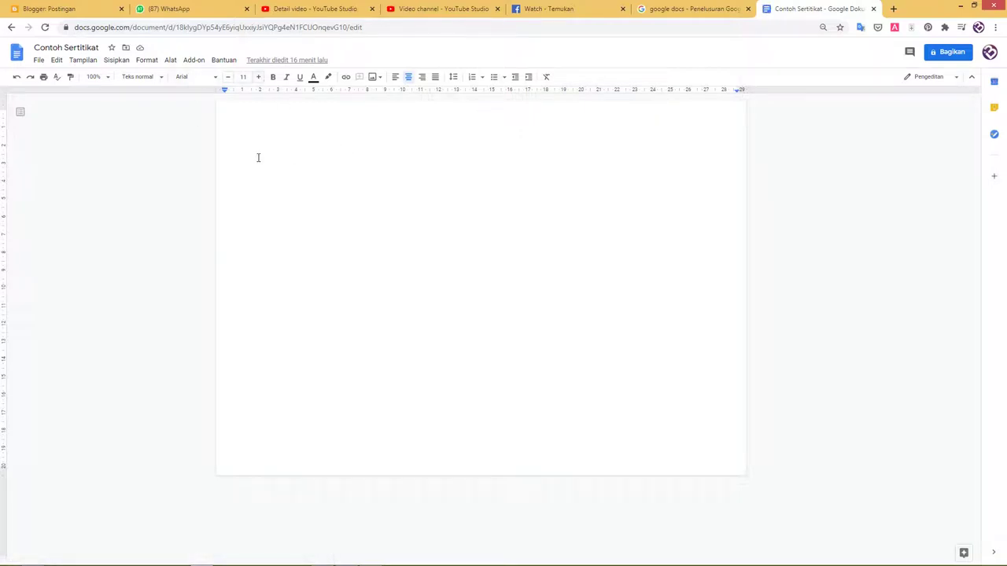
key(ctrl+plus)
key(ctrl+plus)
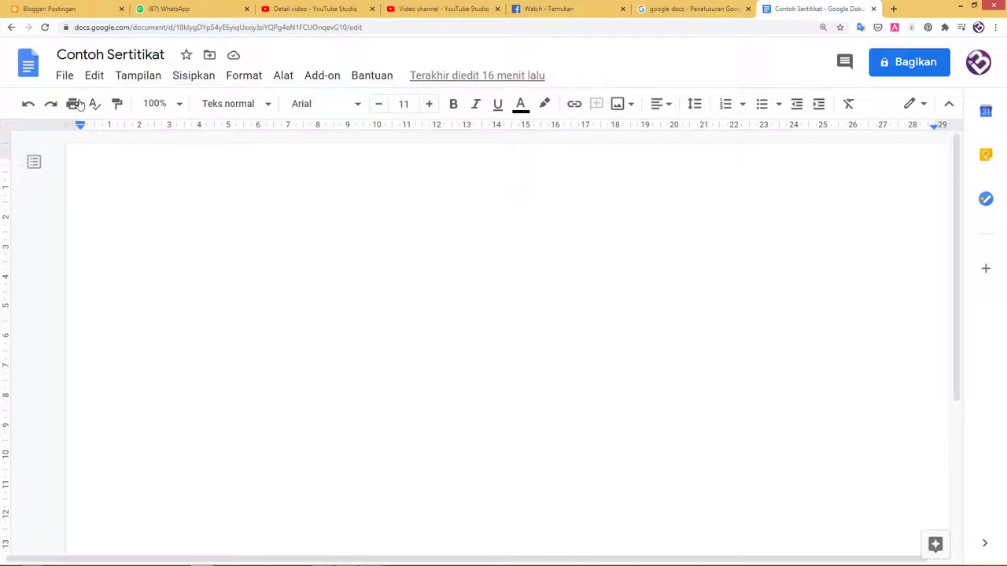
- Set the page to landscape A4 with 0.5 cm margins on all sides in Penataan halaman
click(64, 77)
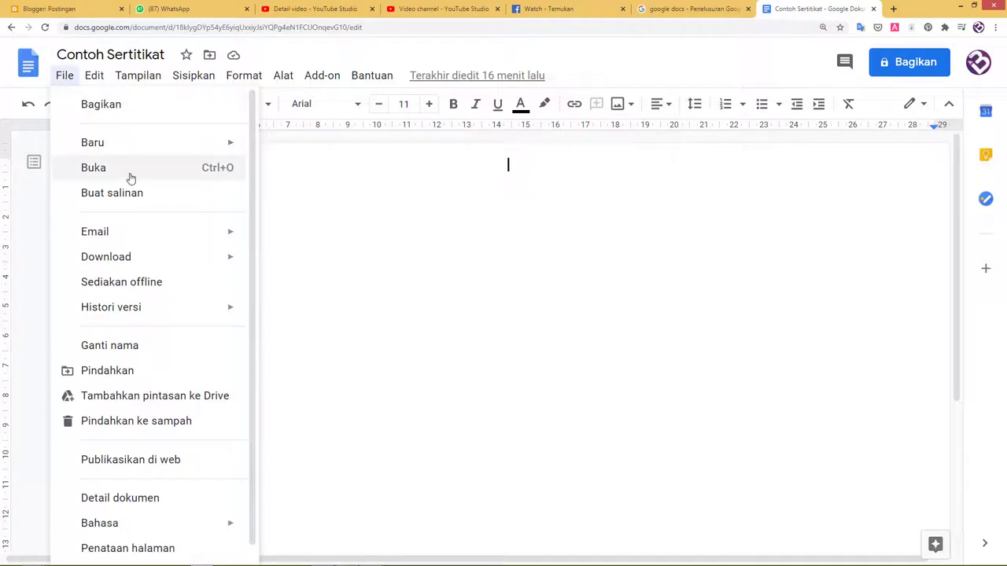
scroll(157, 246, down, 1)
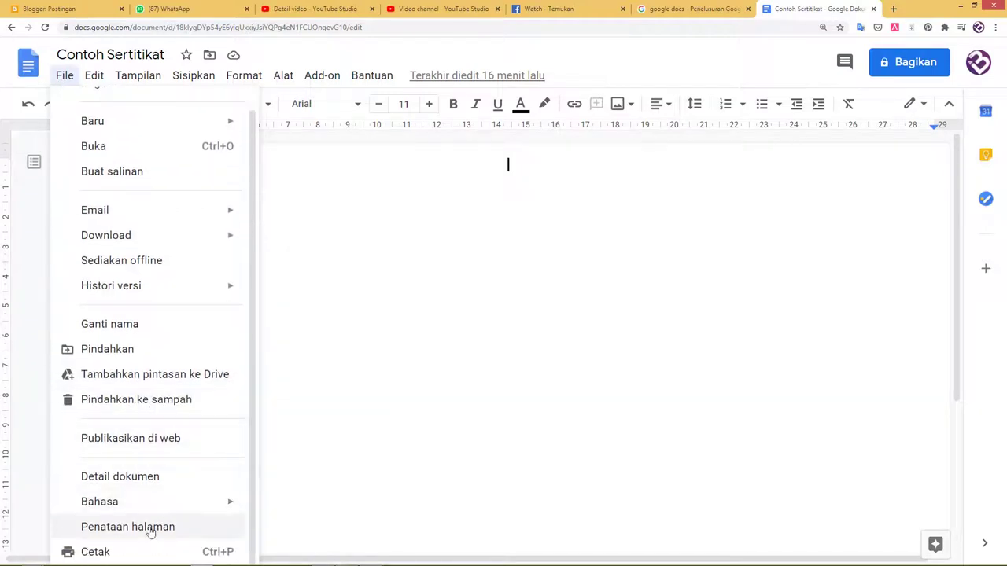
click(150, 533)
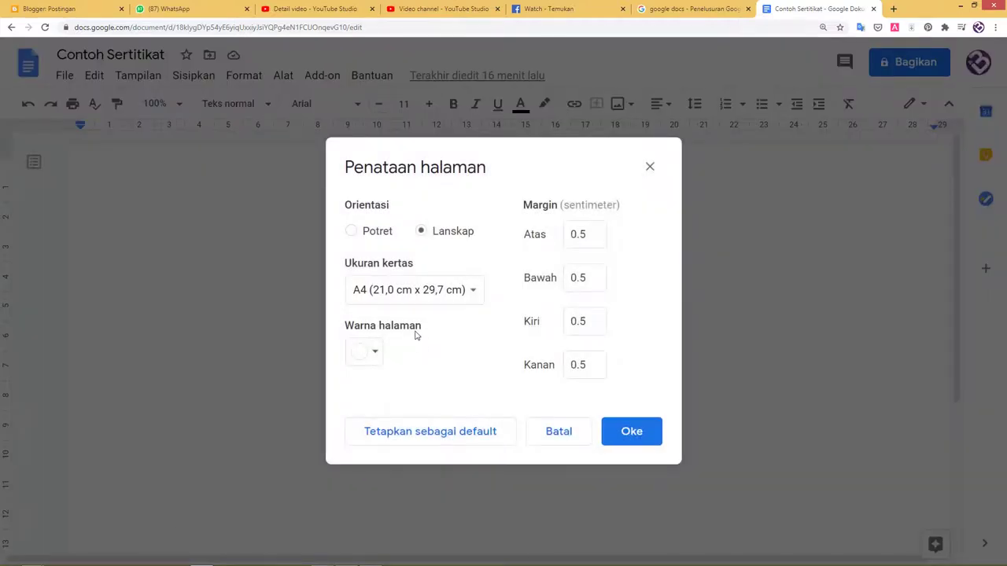
click(352, 239)
click(423, 232)
drag(590, 234, 558, 235)
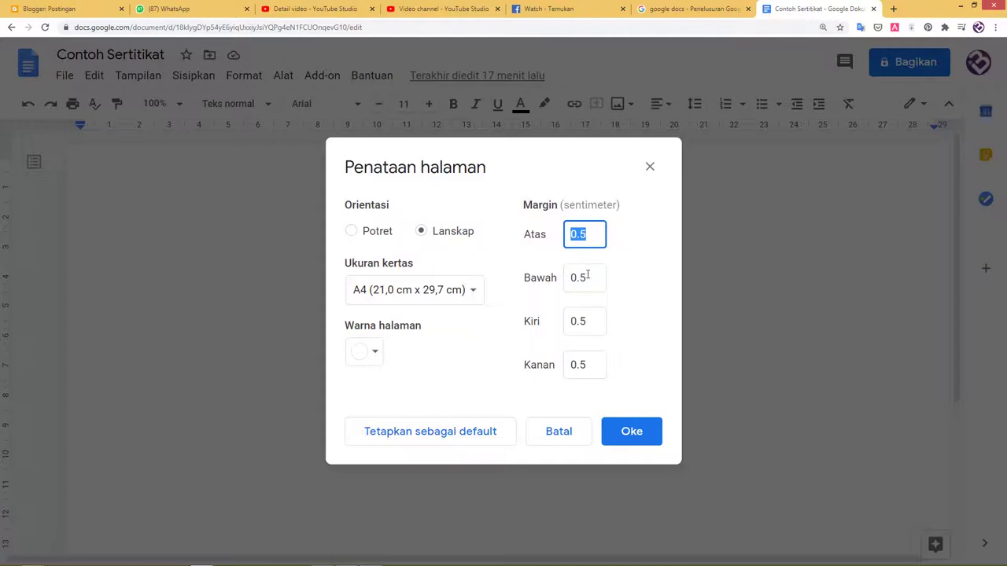
drag(589, 277, 556, 277)
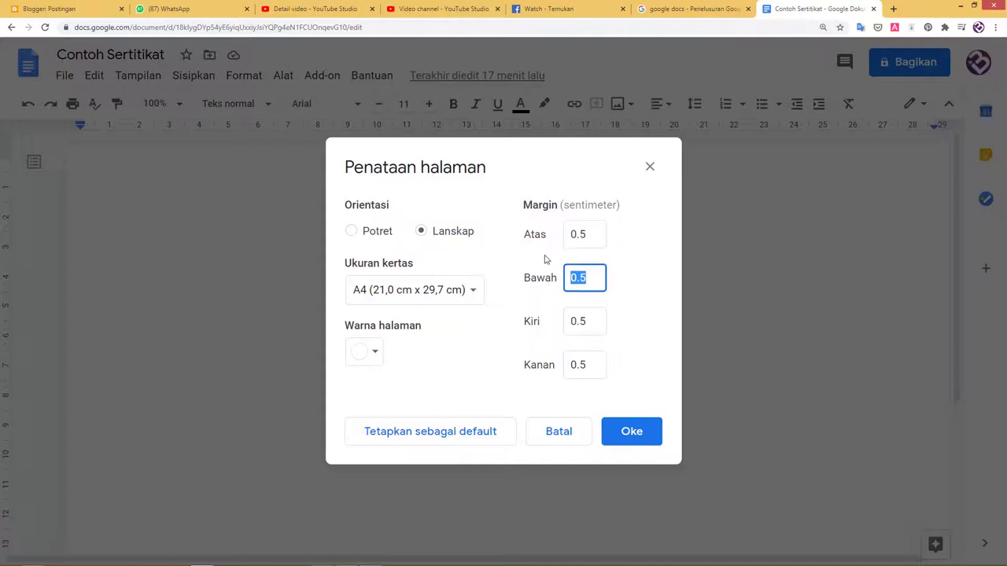
click(640, 432)
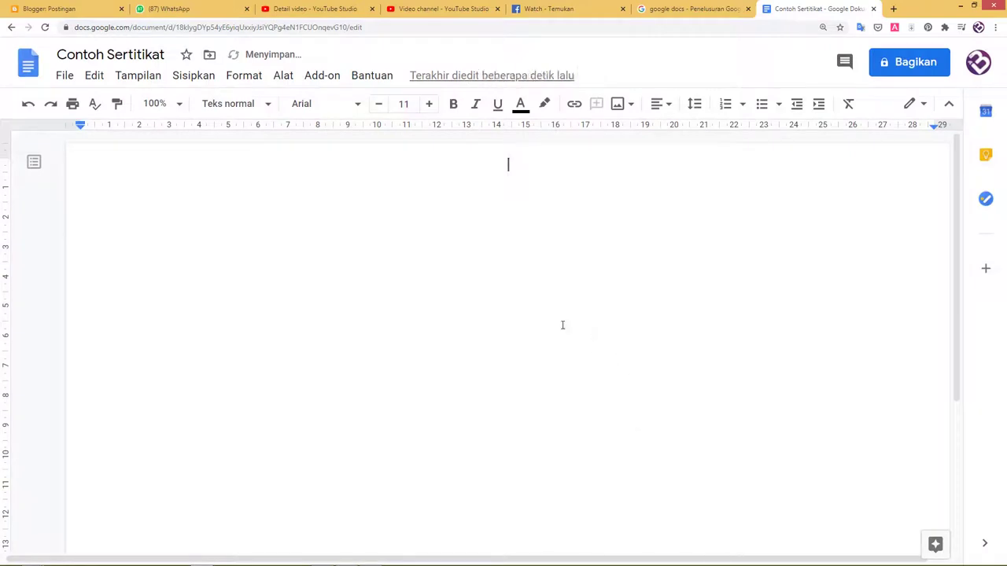
key(ctrl+minus)
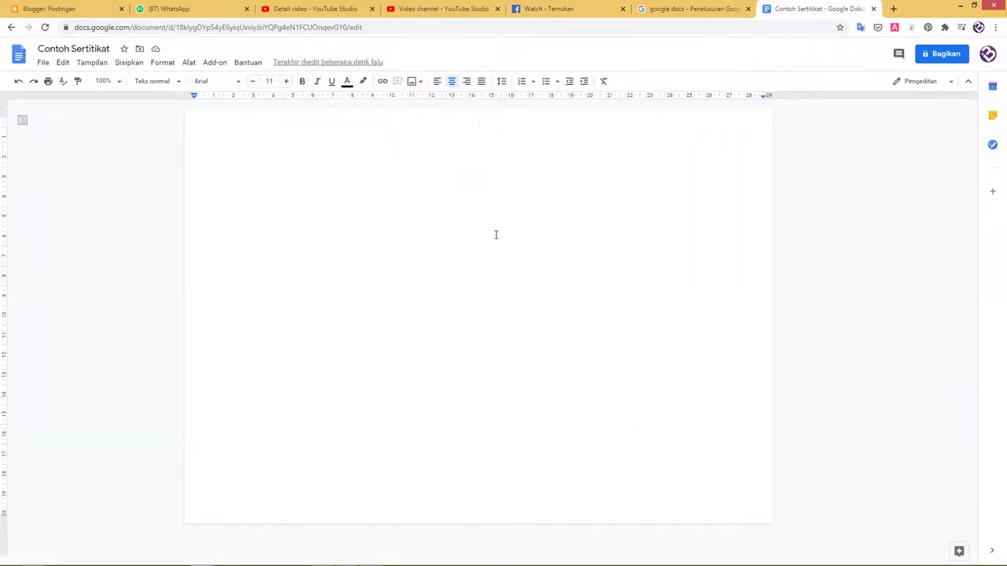
key(ctrl+plus)
key(ctrl+plus)
key(ctrl+plus)
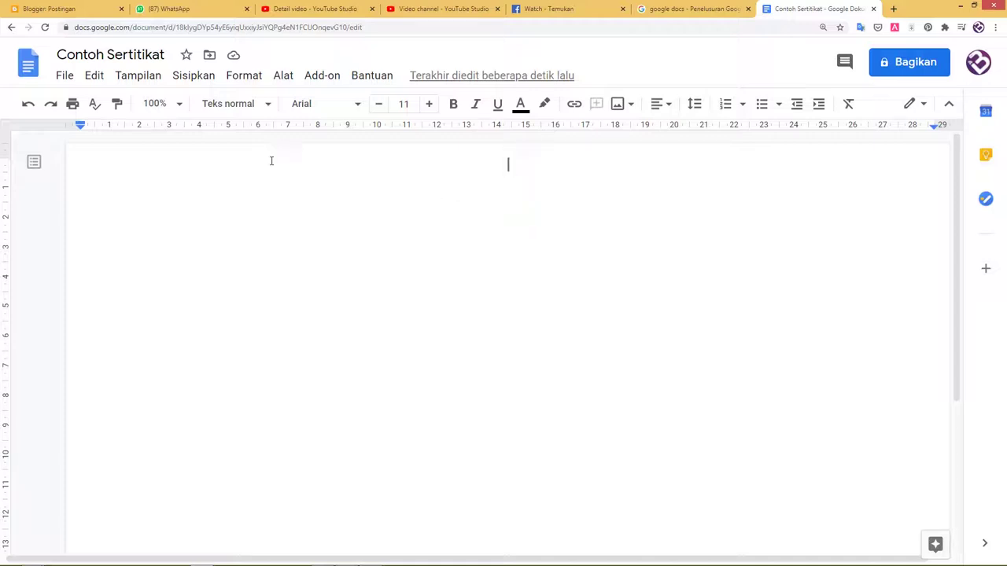
- Start a new blank drawing from Sisipkan > Gambar > Baru
click(187, 82)
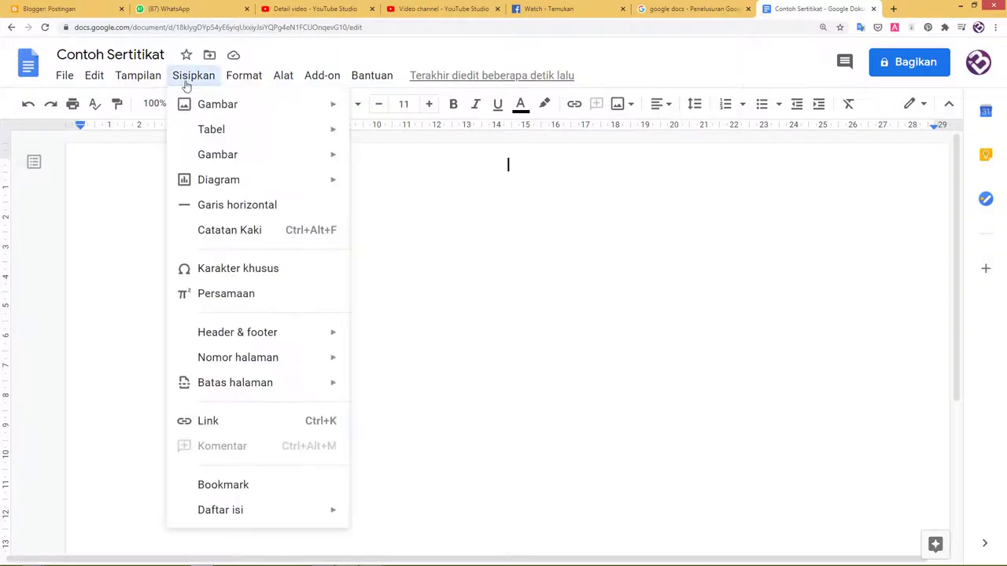
mouse_move(236, 154)
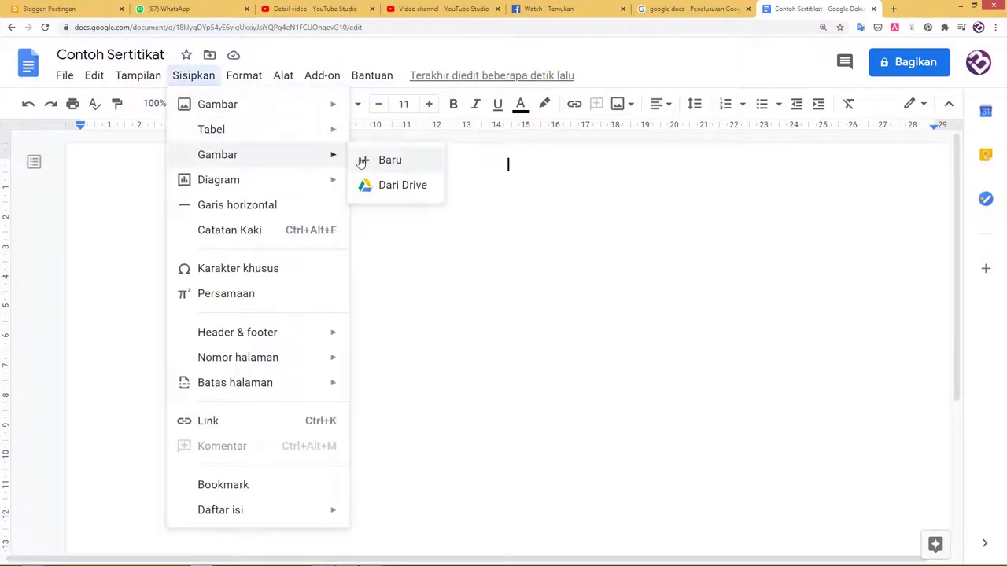
key(ctrl+plus)
click(413, 180)
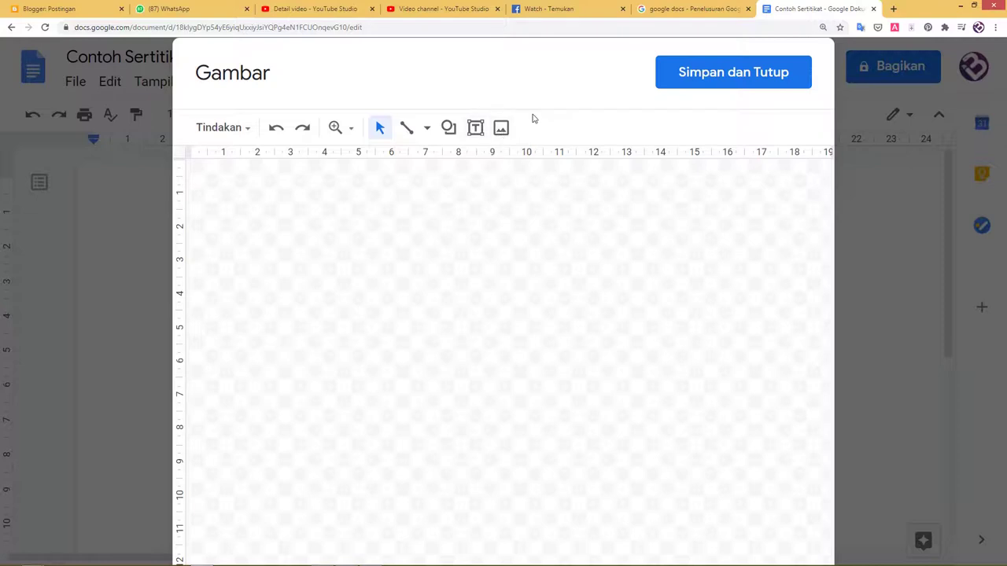
- Upload Sertitikat_6.svg-g1001-969 from Pictures as the SERTIFIKAT banner background image
click(501, 132)
click(489, 355)
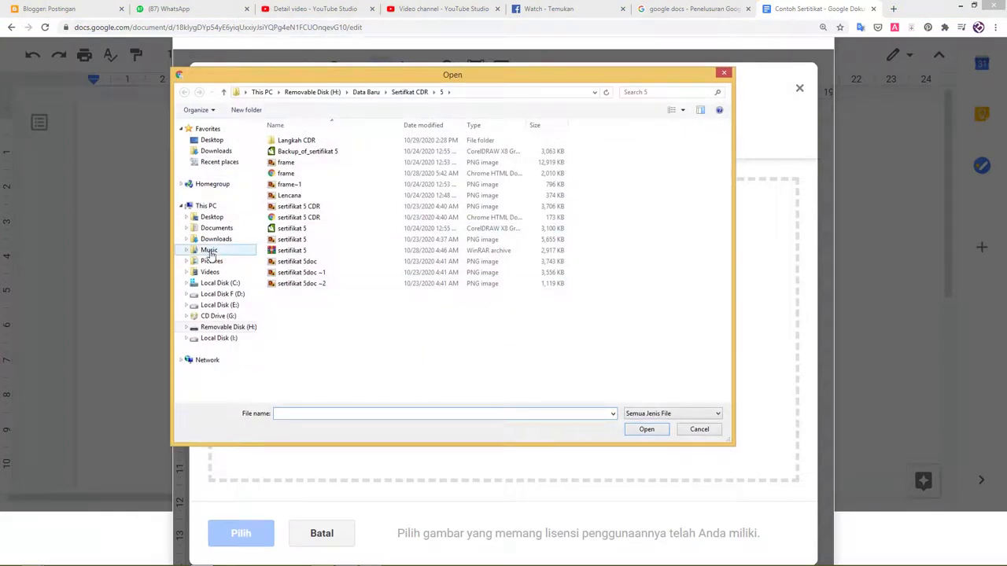
click(211, 261)
click(586, 224)
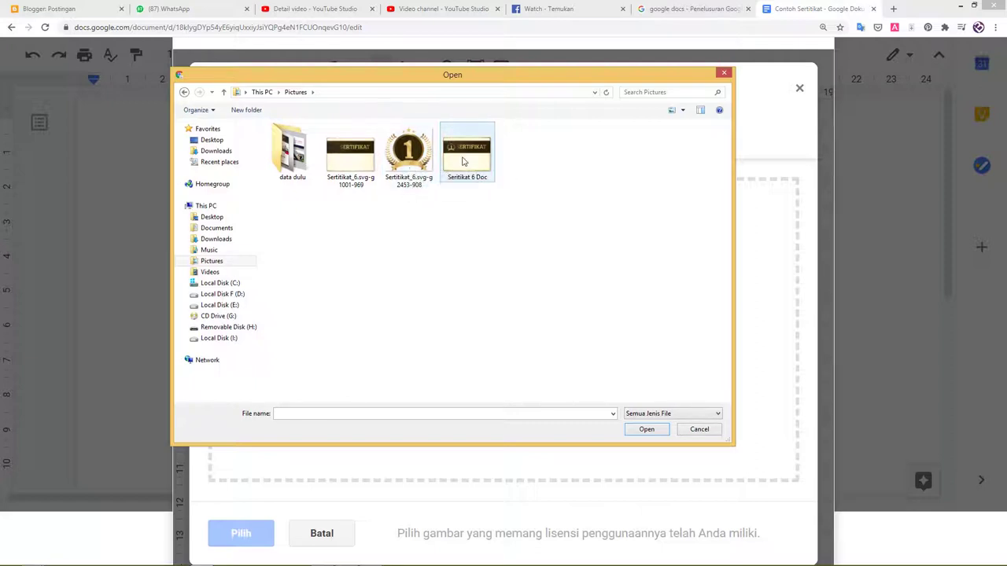
click(464, 161)
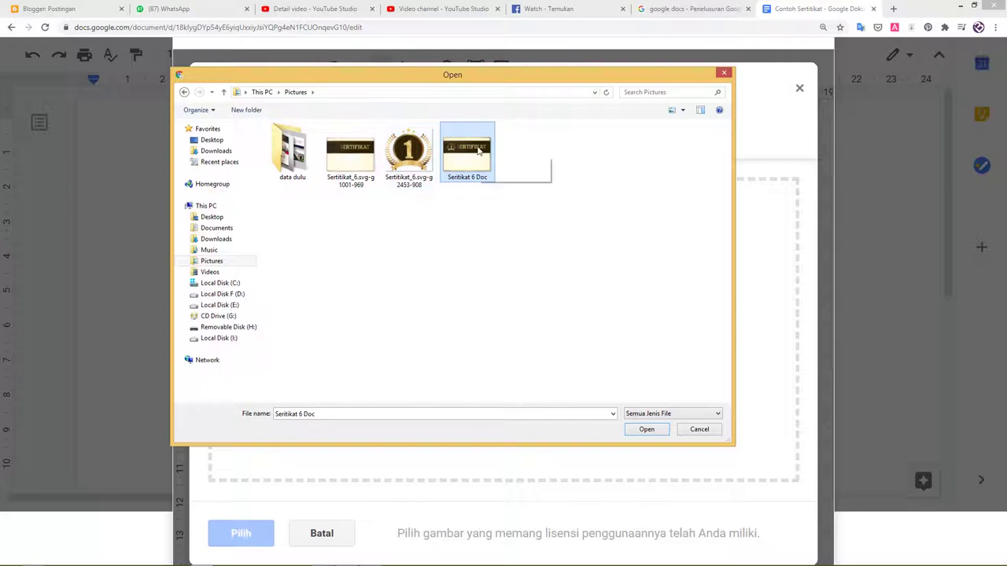
click(358, 160)
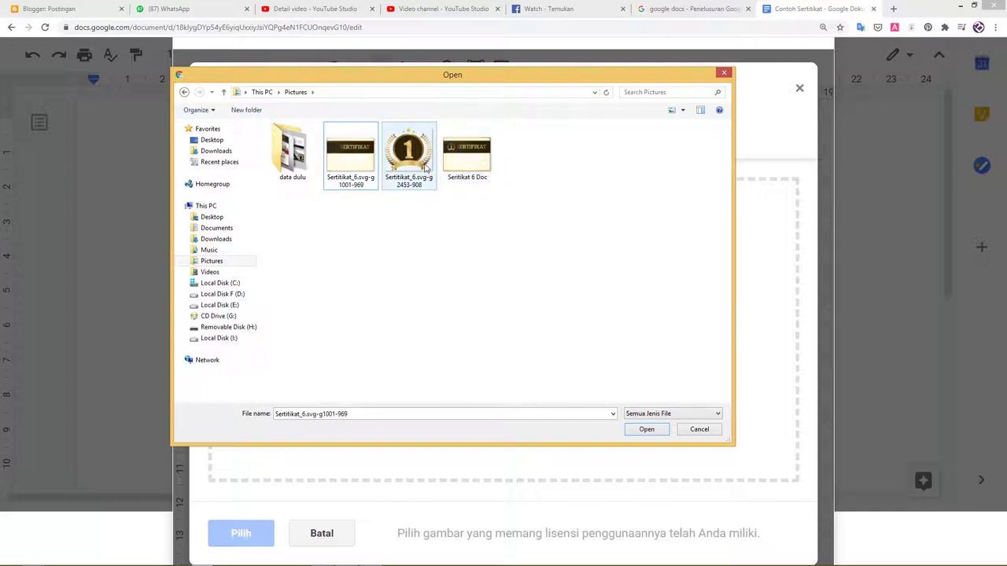
click(409, 160)
click(344, 170)
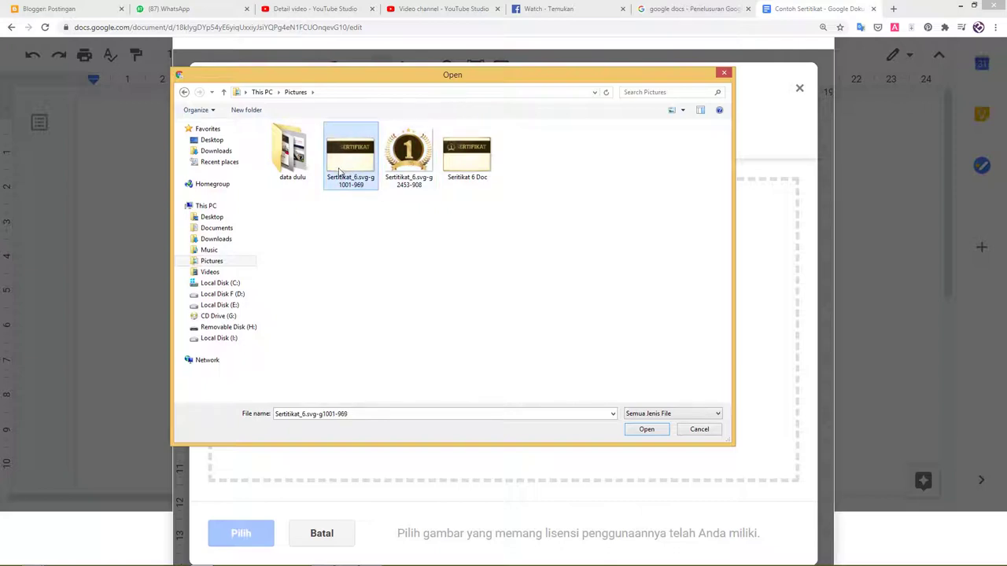
click(635, 434)
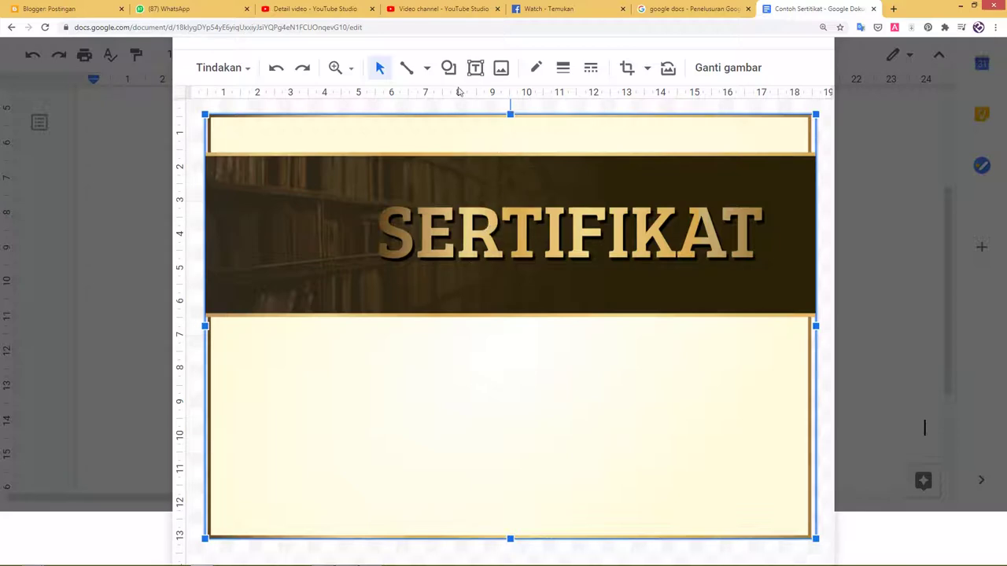
- Upload the Sertitikat_6.svg-g2453-908 number-one medal image into the drawing
click(501, 68)
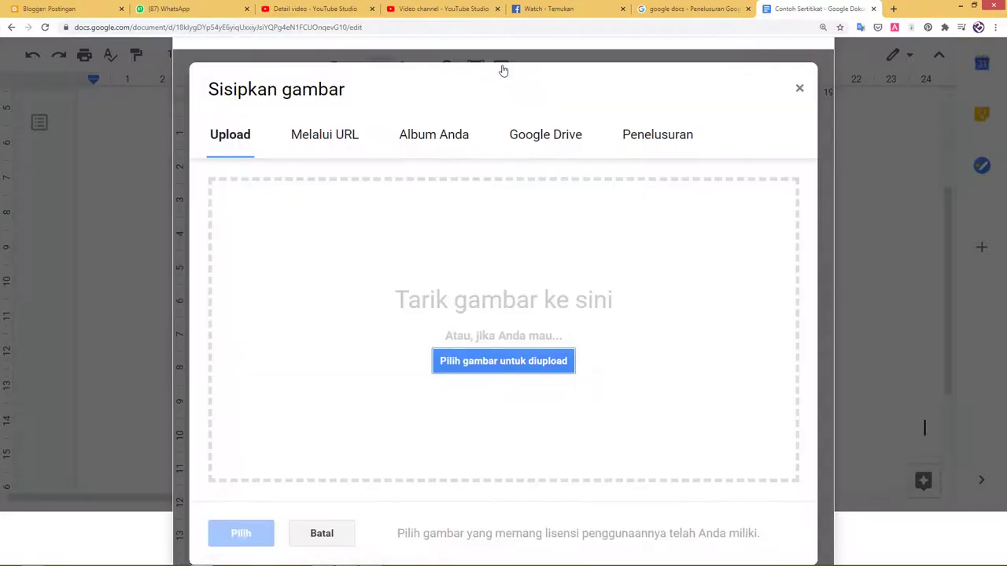
click(504, 361)
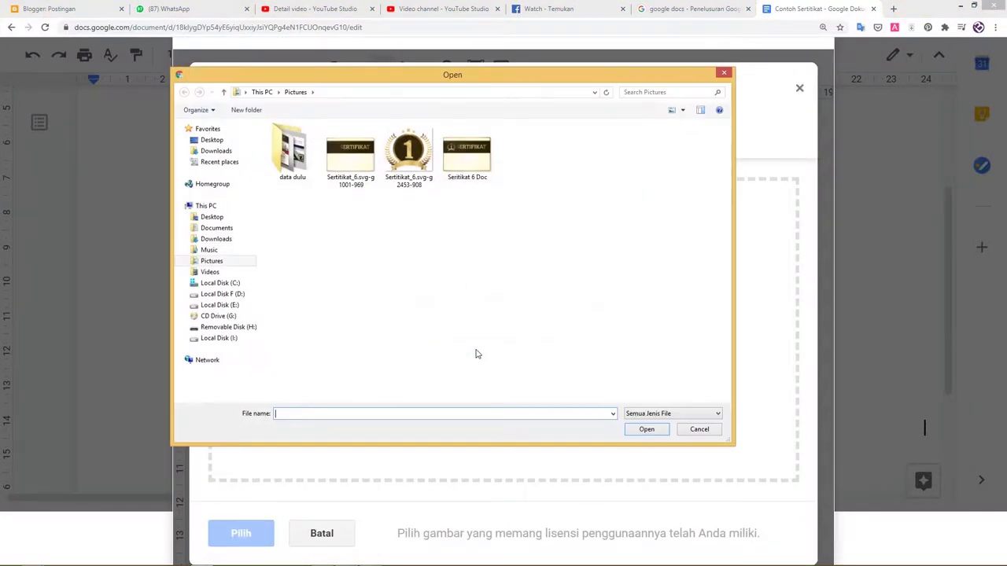
click(409, 157)
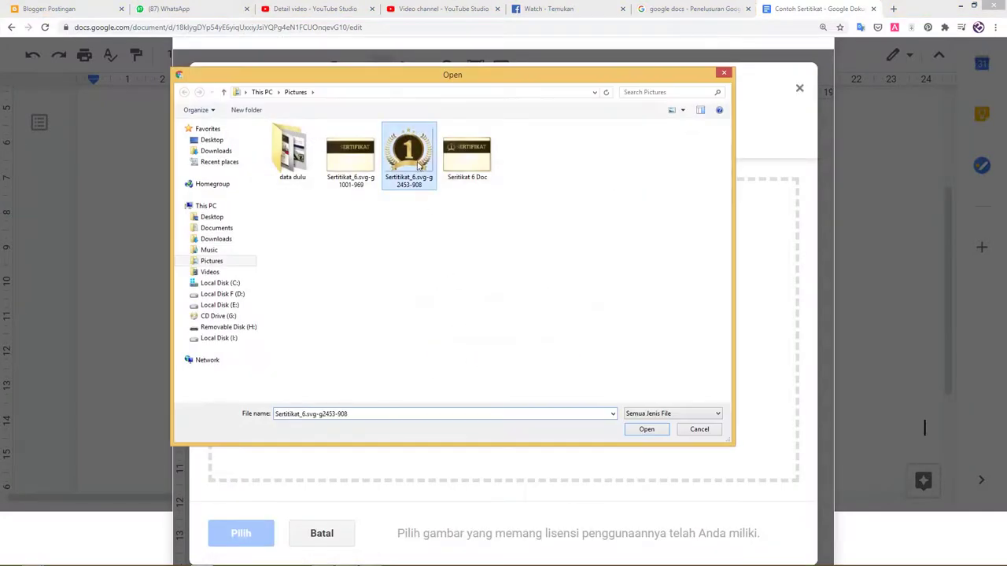
click(643, 429)
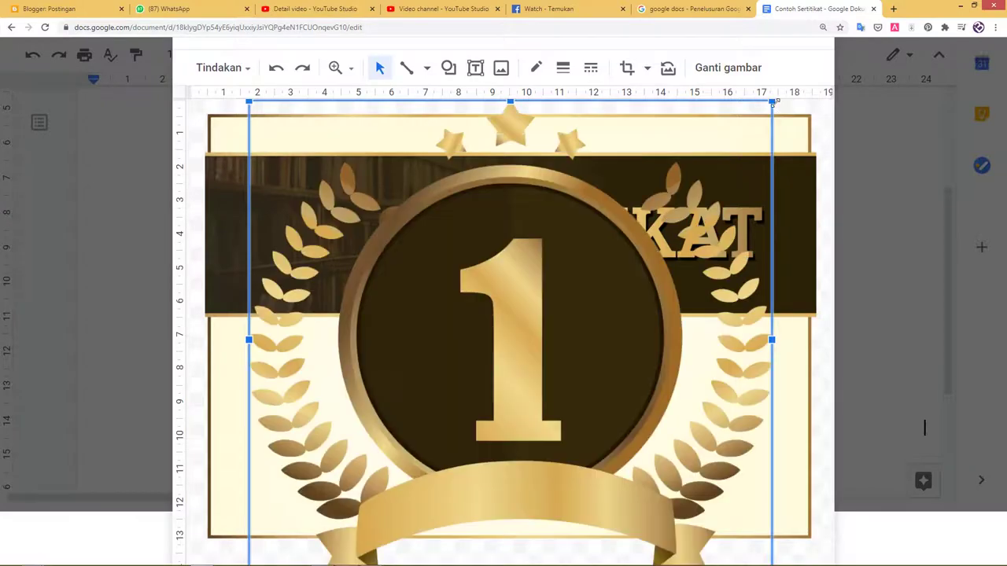
- Shrink the medal and position it at the left end of the SERTIFIKAT banner
mouse_move(774, 102)
mouse_down()
mouse_move(475, 358)
mouse_move(424, 384)
mouse_move(431, 183)
mouse_up()
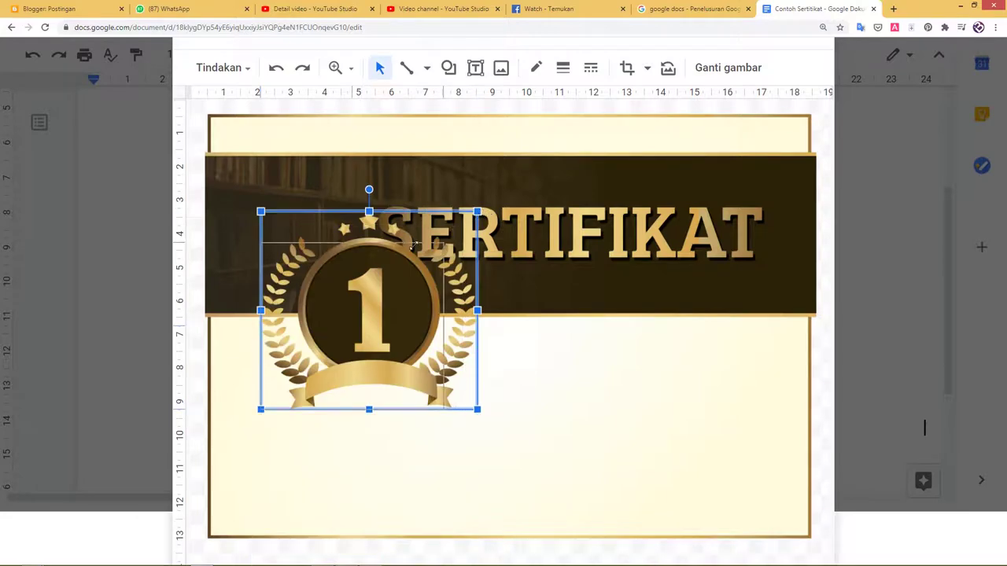
drag(478, 212, 413, 269)
drag(322, 283, 293, 191)
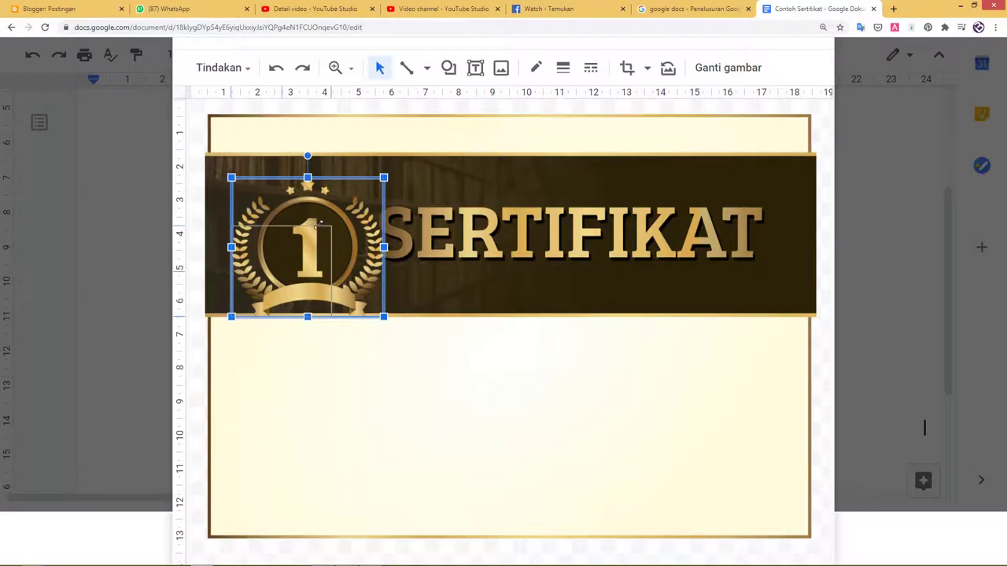
drag(384, 177, 333, 225)
drag(283, 271, 298, 232)
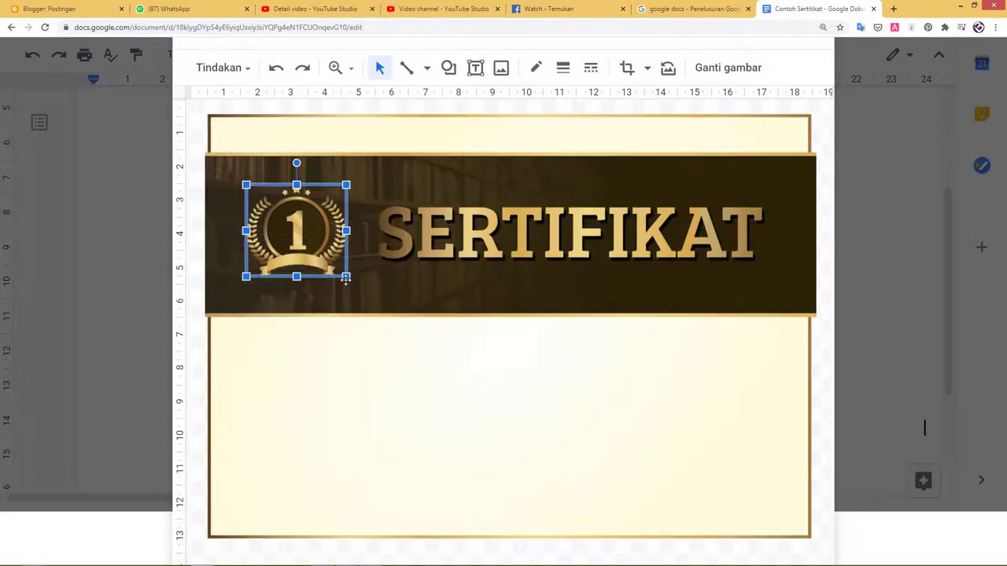
mouse_move(346, 277)
mouse_down()
mouse_move(359, 292)
mouse_move(329, 261)
mouse_up()
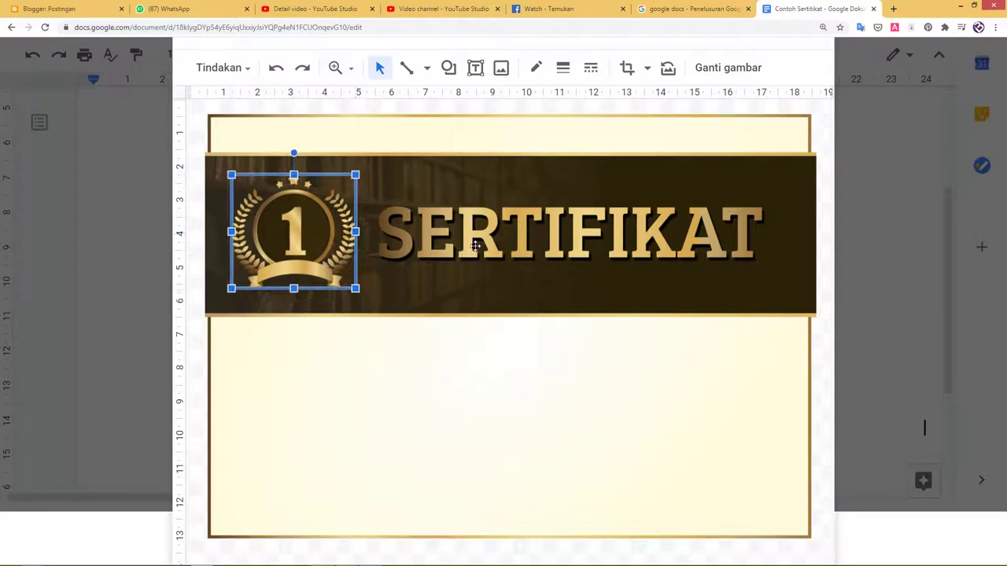
click(607, 390)
click(475, 68)
- Draw a wide text box below the banner and paste the certificate wording copied from Notepad
click(245, 328)
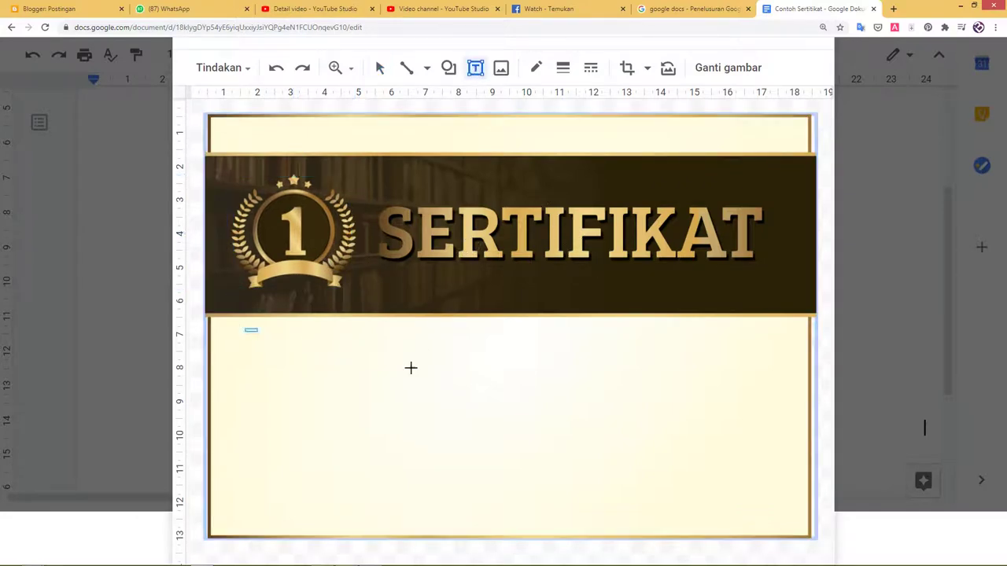
drag(411, 367, 795, 524)
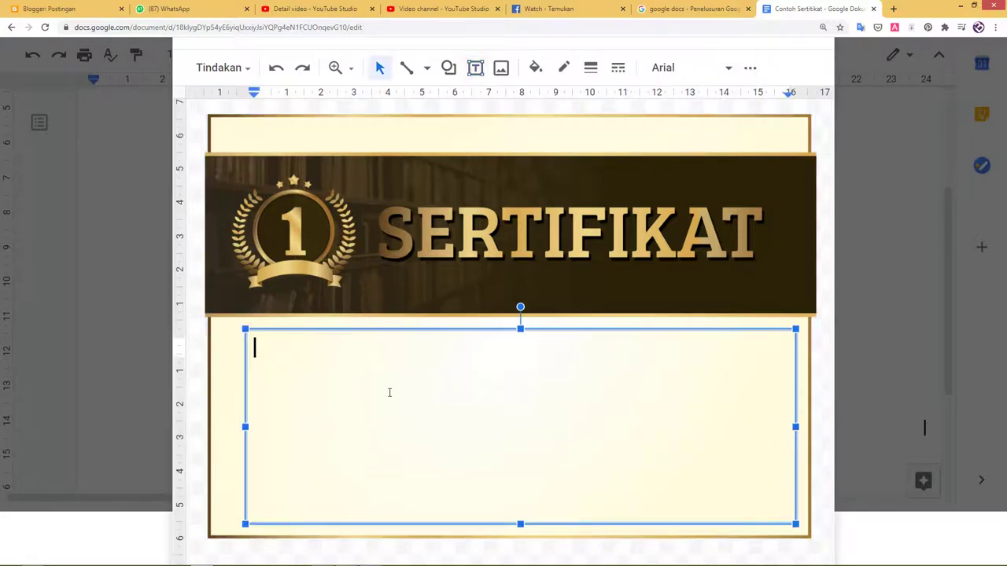
click(346, 560)
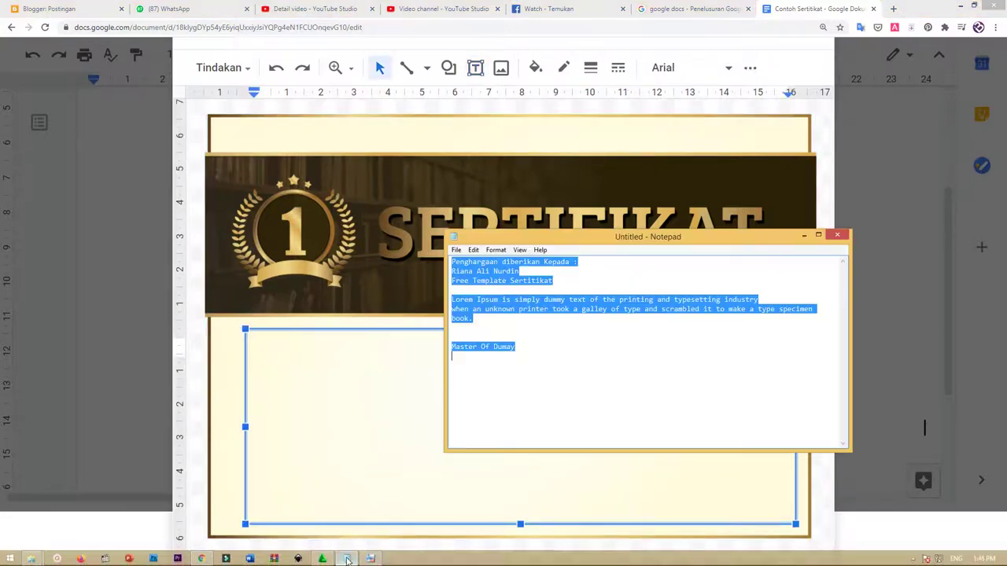
right_click(534, 302)
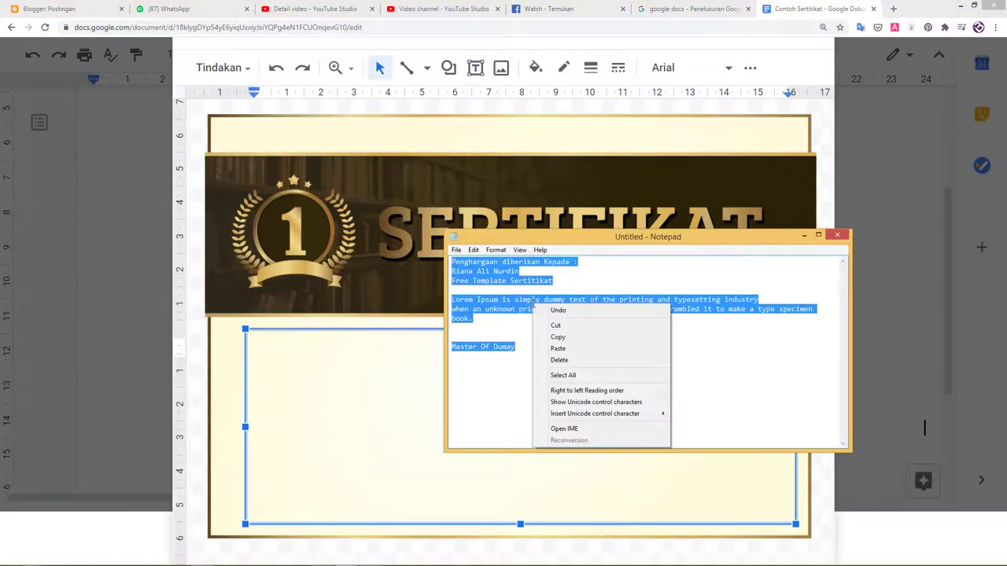
click(557, 337)
click(402, 343)
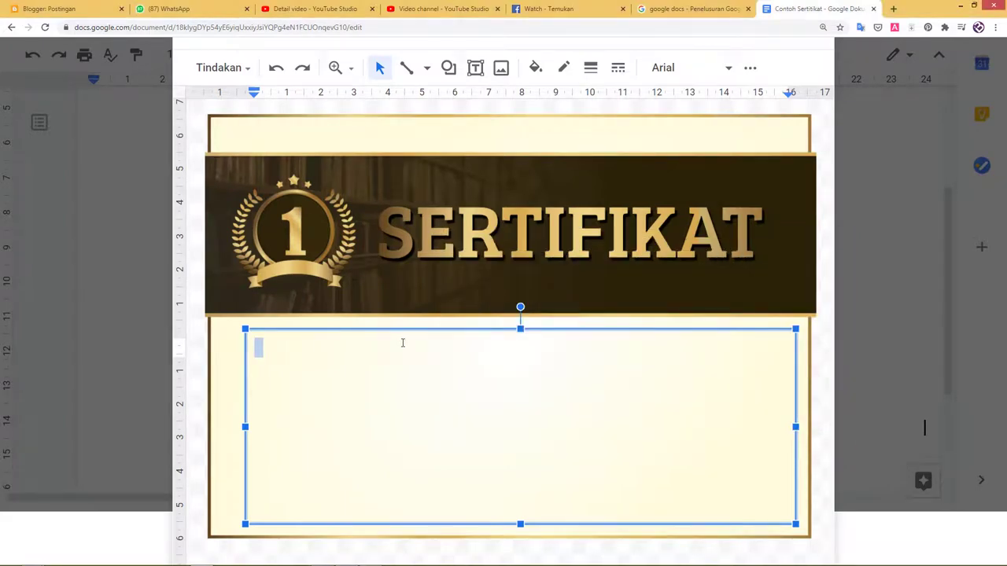
right_click(402, 344)
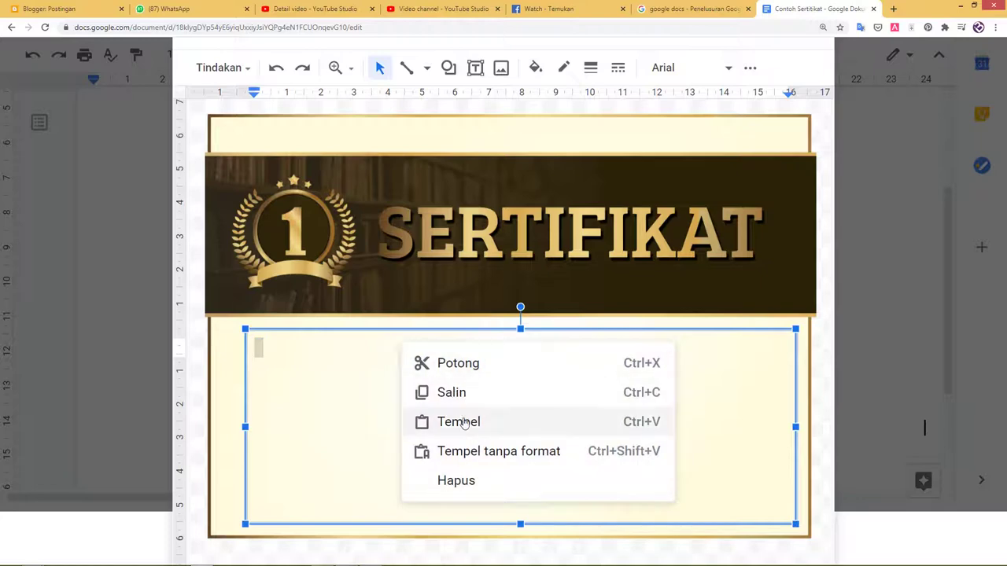
click(464, 421)
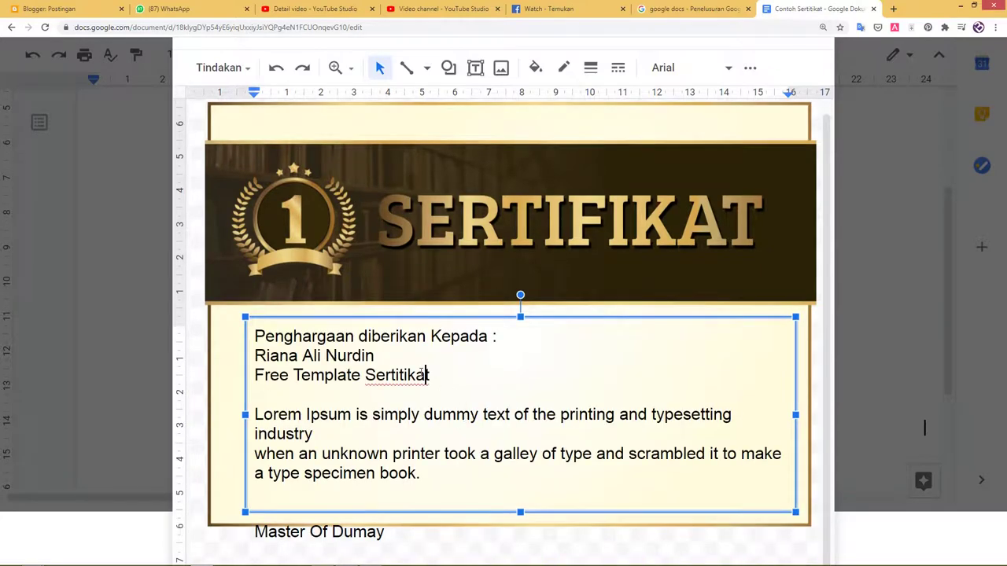
- Nudge the text box up and select the Lorem Ipsum paragraph through Master Of Dumay
drag(453, 317, 452, 313)
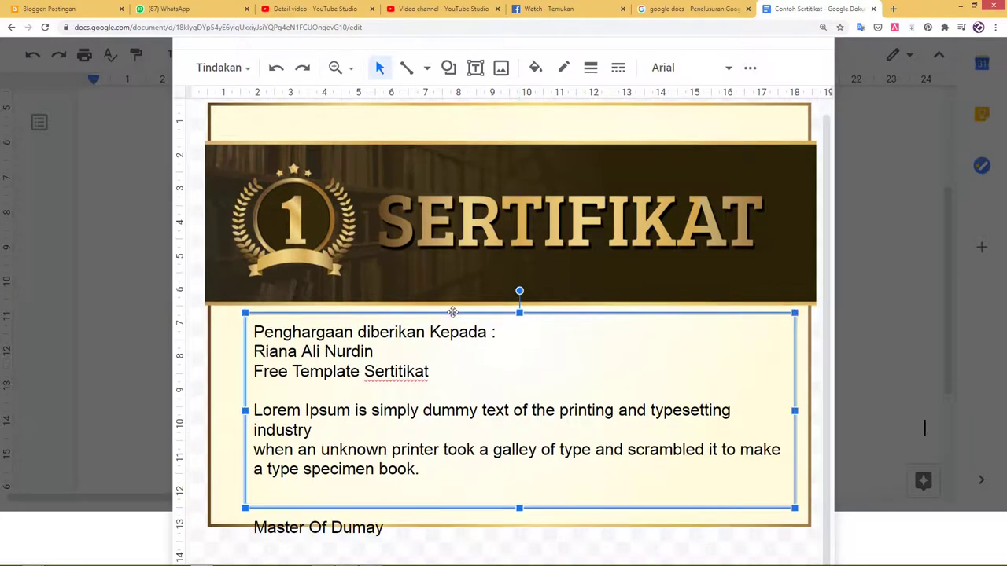
click(420, 391)
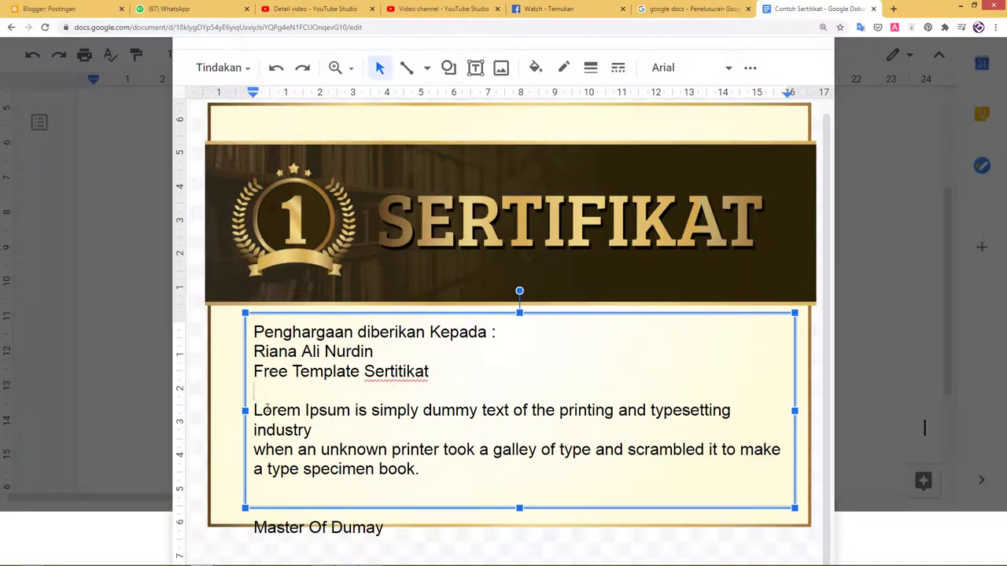
drag(267, 409, 487, 533)
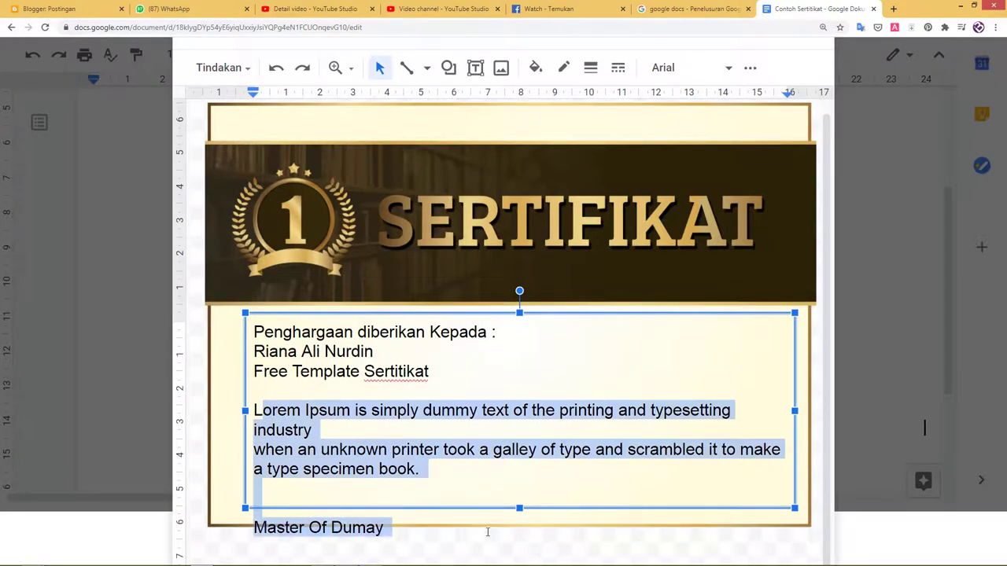
click(322, 424)
drag(254, 410, 396, 531)
- Reduce the Lorem Ipsum paragraph and signature line to font size 12
key(ctrl+minus)
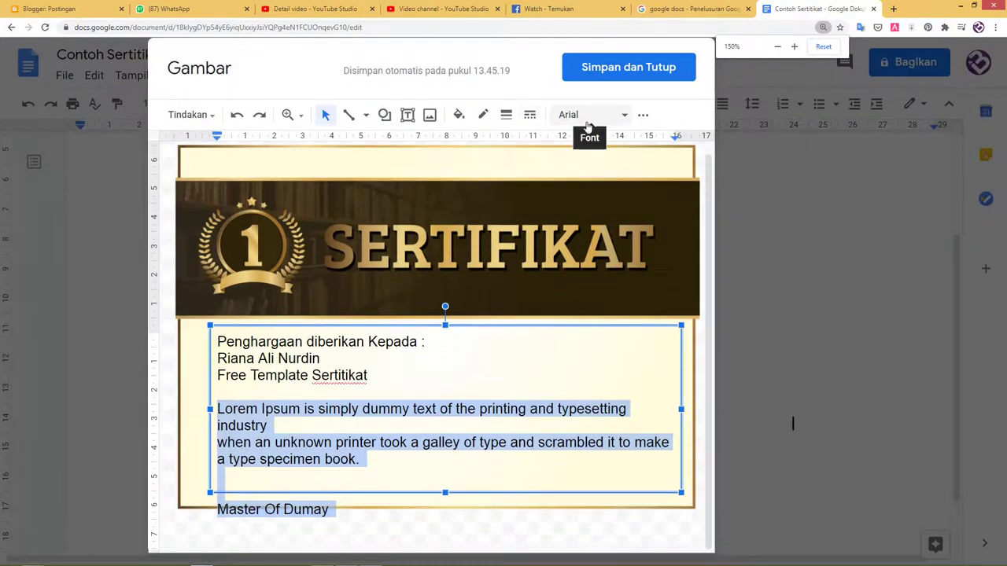
key(ctrl+minus)
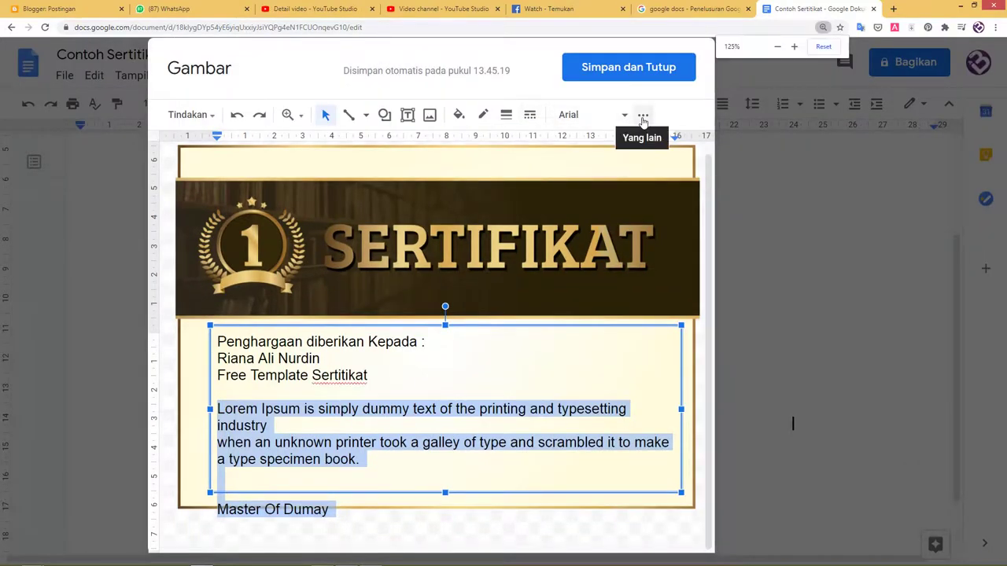
key(ctrl+plus)
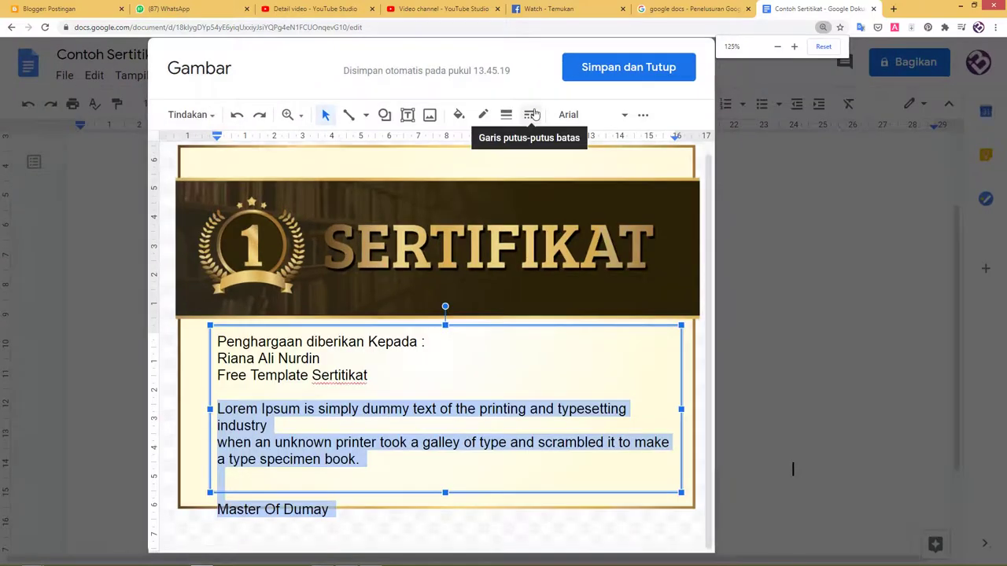
key(ctrl+minus)
click(535, 103)
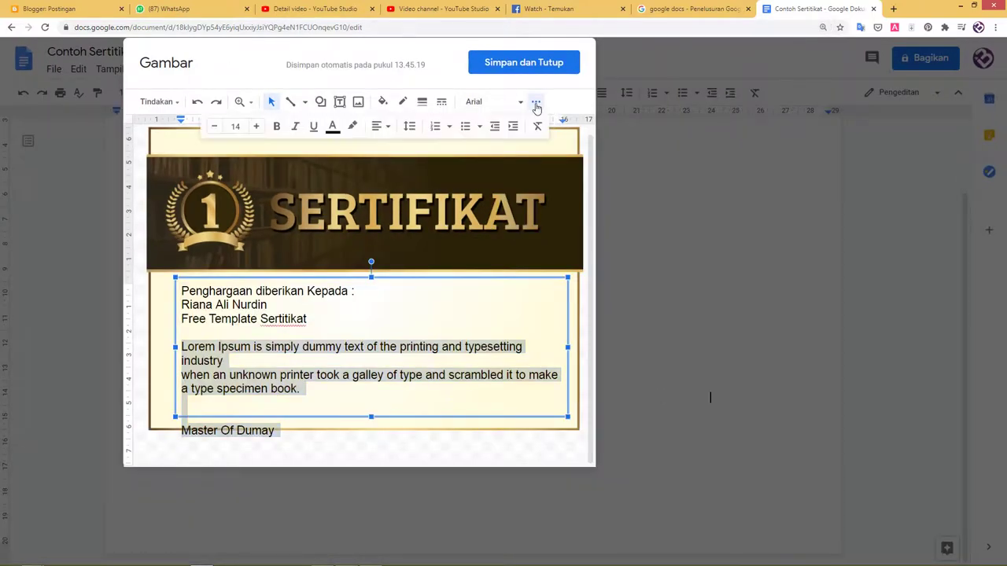
click(214, 126)
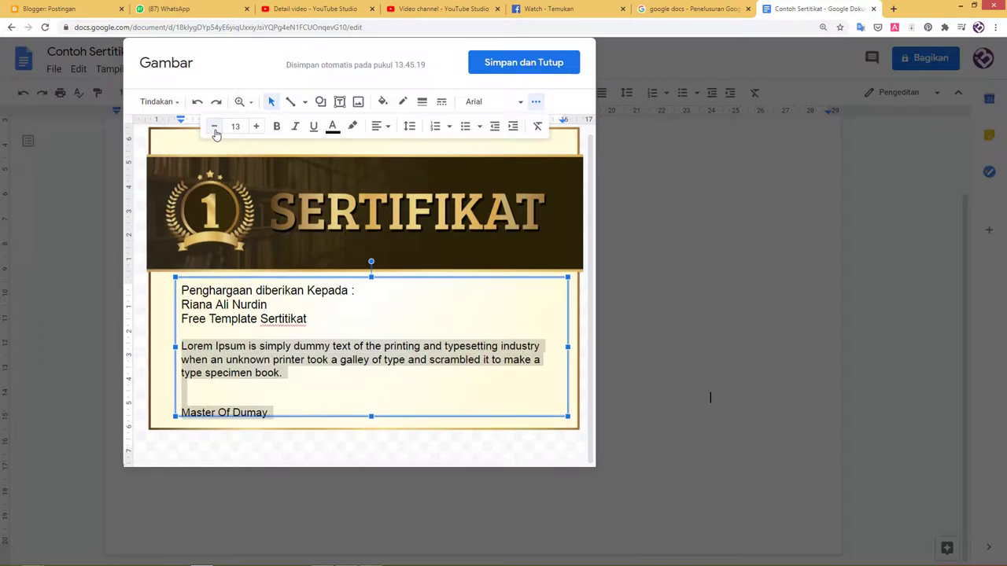
click(214, 127)
click(214, 126)
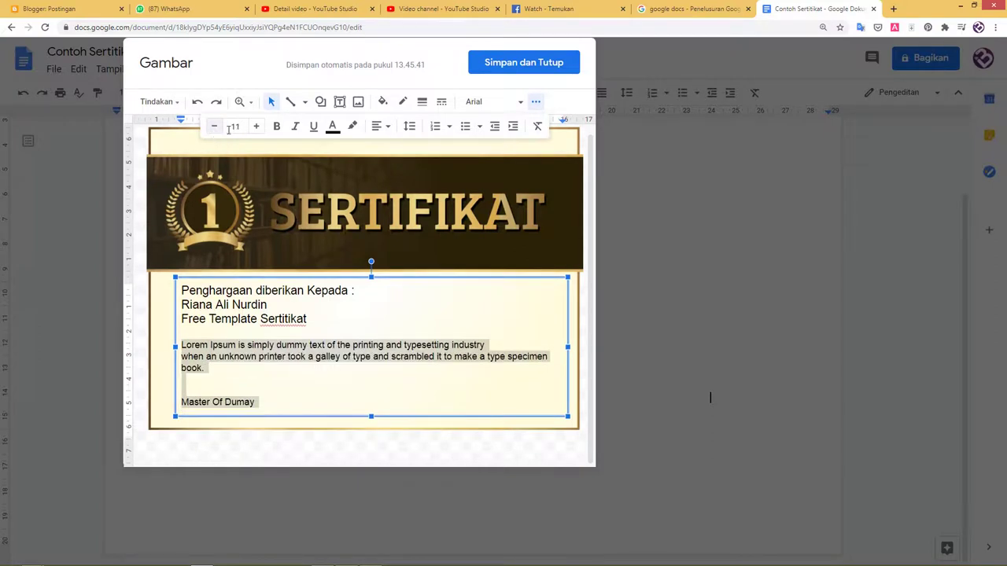
click(255, 126)
click(286, 304)
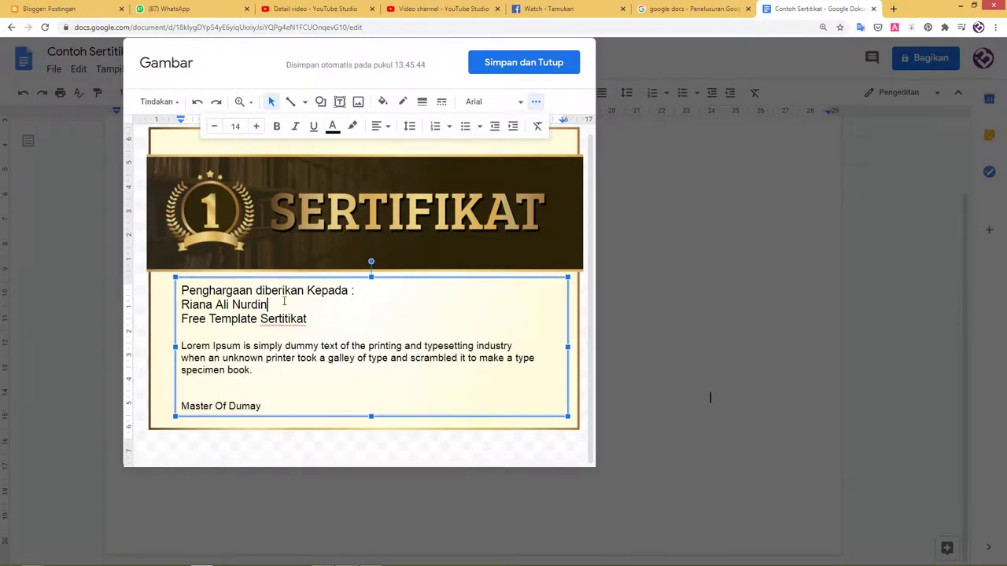
- Shrink the 'Penghargaan diberikan Kepada :' award line to font size 12
drag(354, 290, 277, 186)
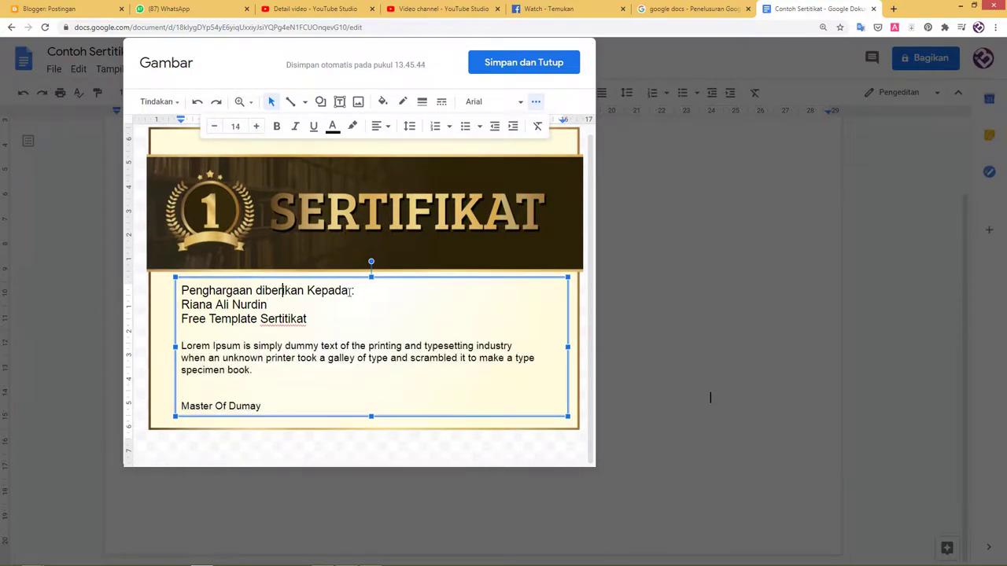
click(214, 127)
click(214, 127)
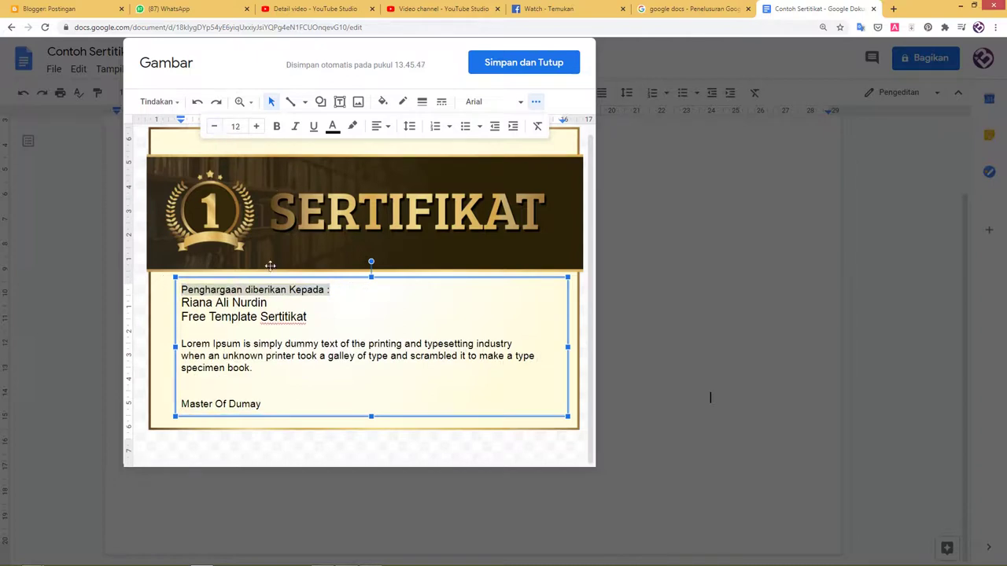
click(308, 315)
drag(300, 303, 143, 303)
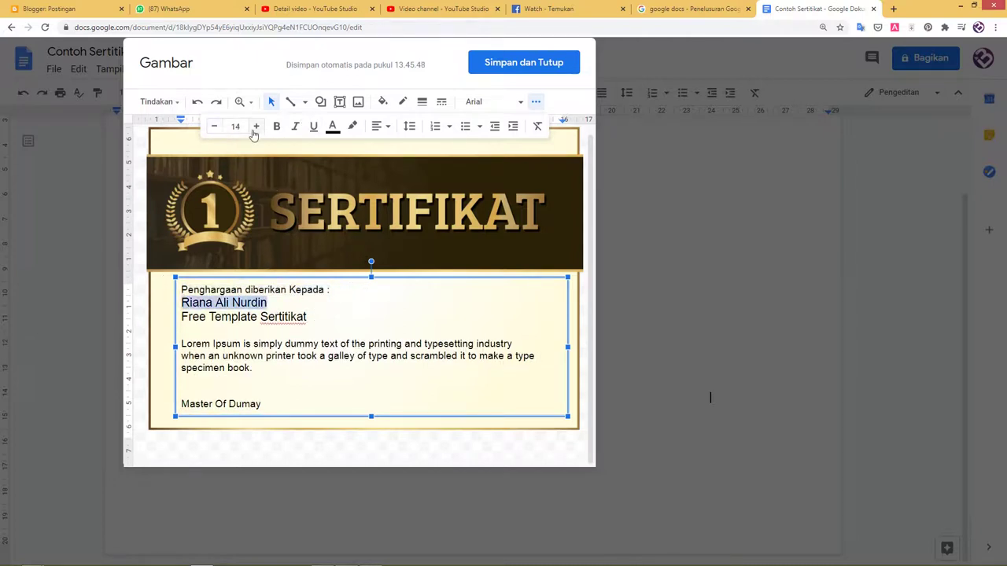
- Enlarge the recipient's name to size 24, then adjust it by typing a new size
click(256, 127)
click(256, 127)
click(256, 127)
click(256, 127)
double_click(256, 127)
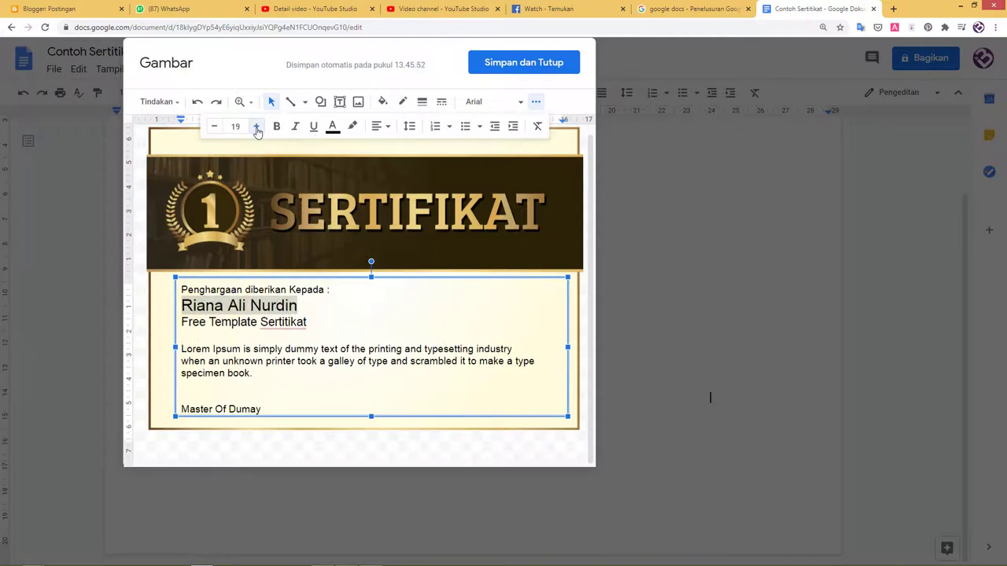
double_click(256, 127)
double_click(256, 127)
click(235, 127)
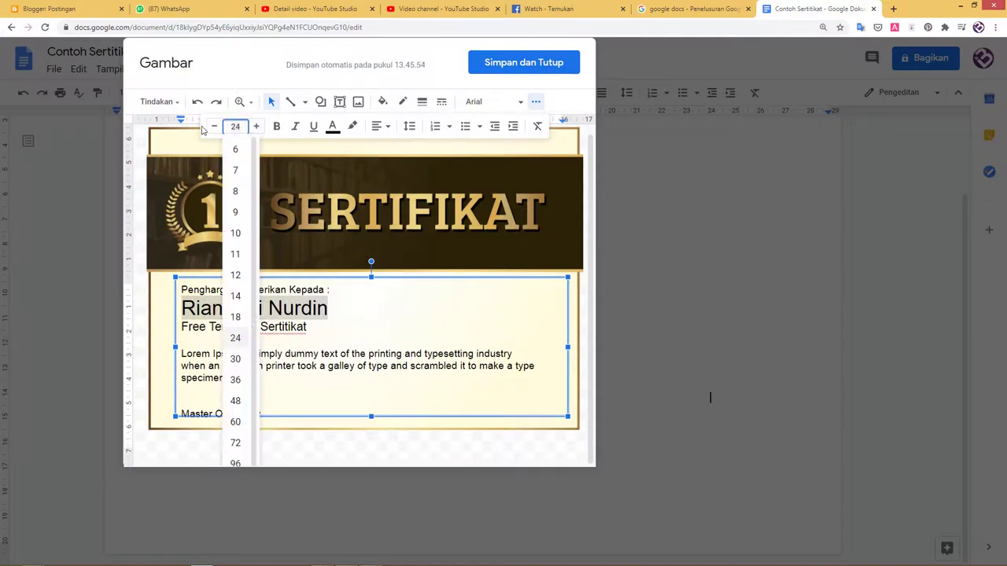
text(0)
key(Return)
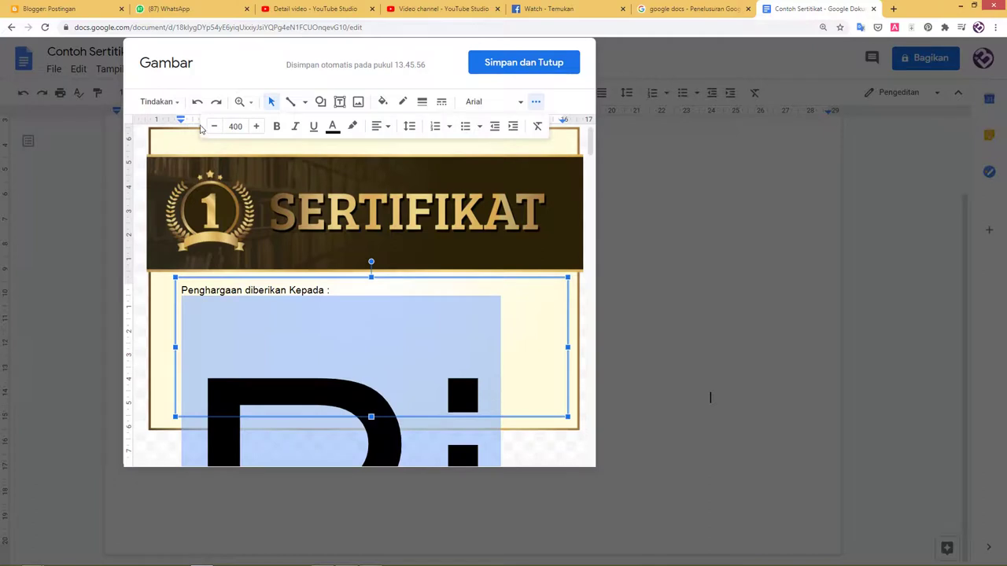
click(233, 126)
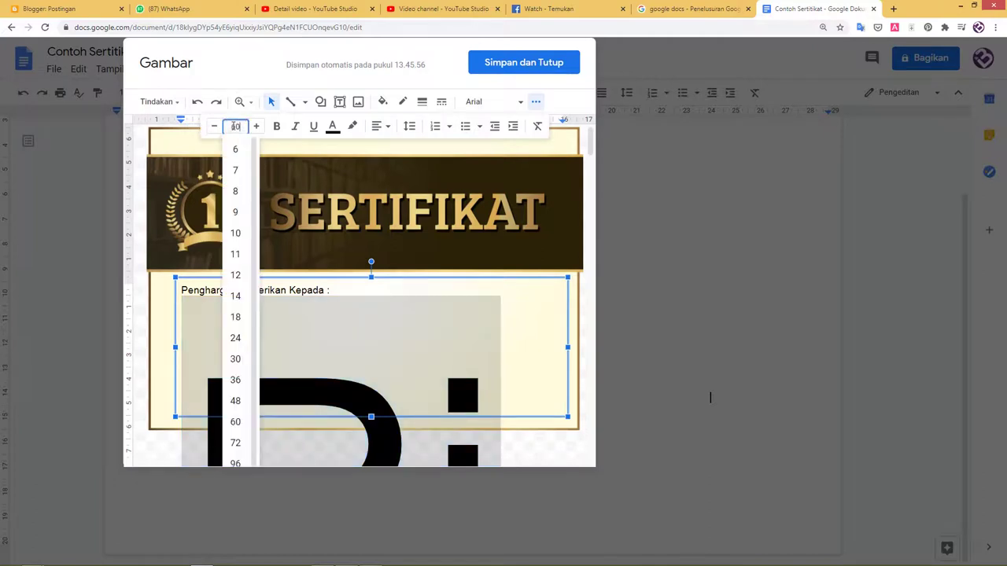
key(Return)
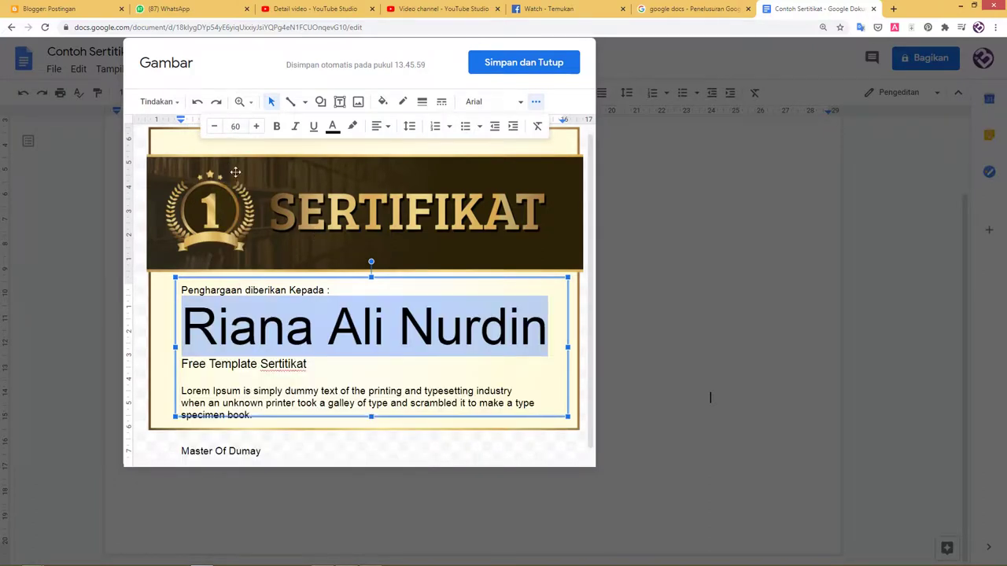
- Set the recipient's name in Bree Serif and step its font size down
click(488, 101)
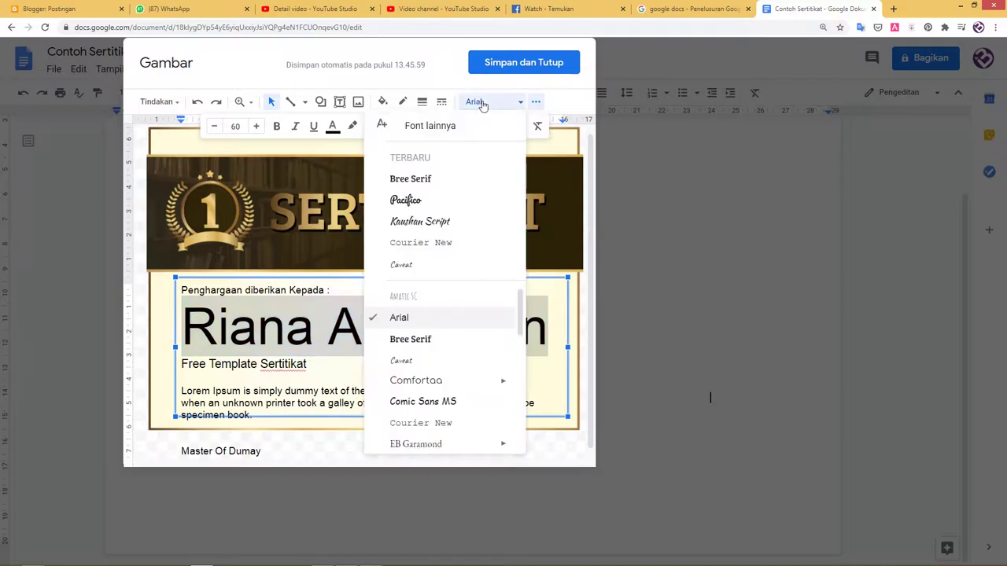
click(440, 185)
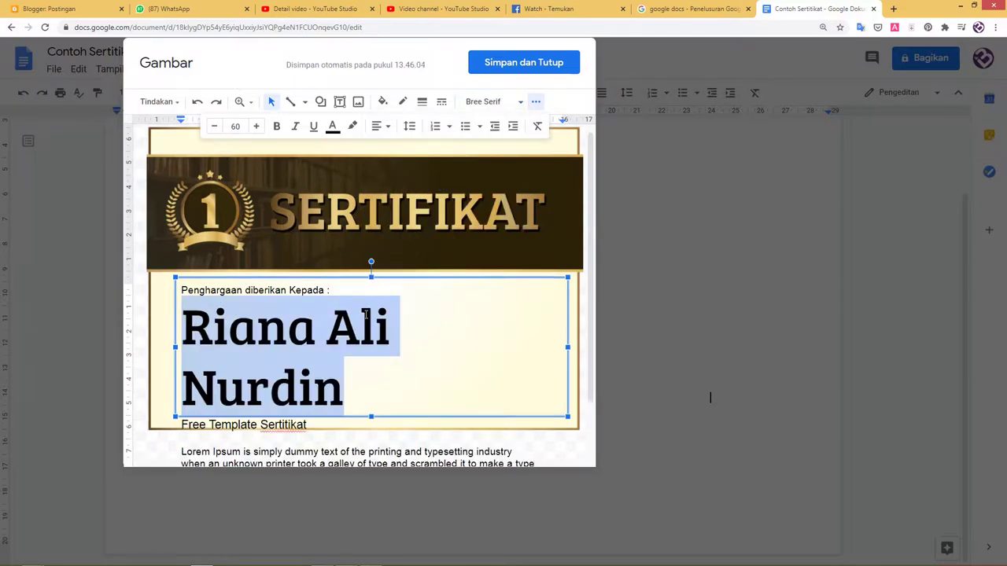
click(216, 127)
double_click(216, 127)
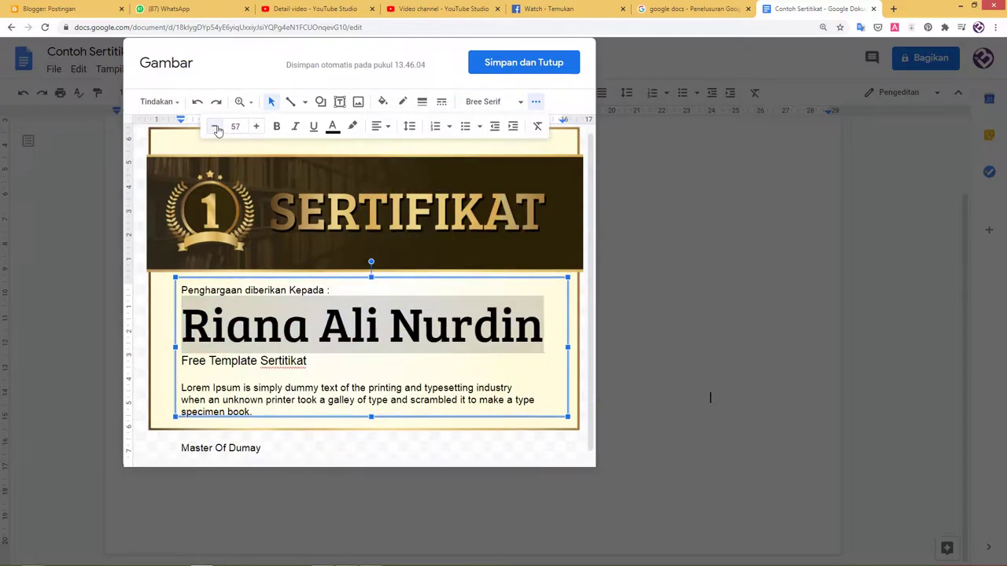
double_click(217, 127)
double_click(216, 127)
click(216, 127)
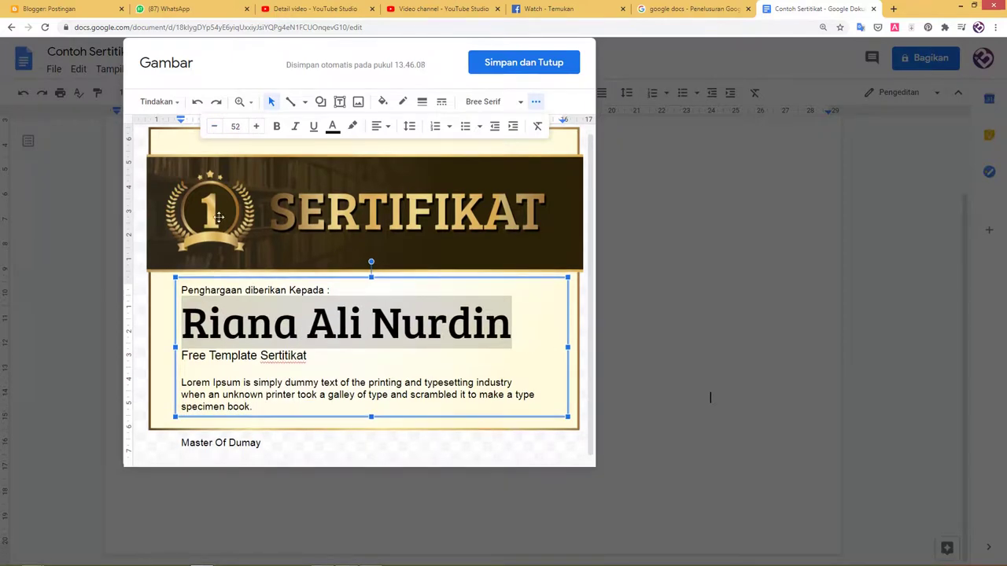
click(251, 370)
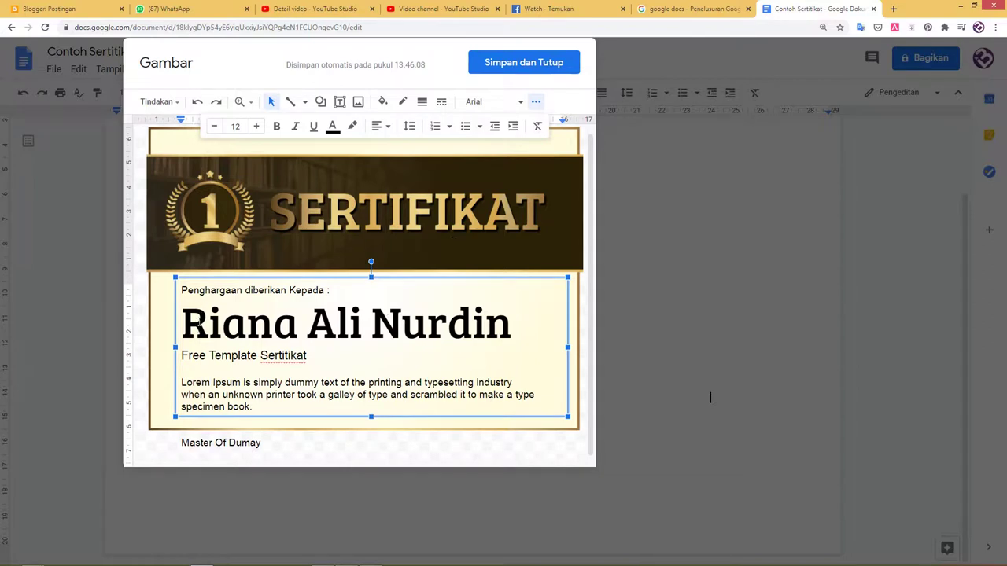
- Bring the name down to 39 pt and delete the blank line above Master Of Dumay
drag(183, 315, 570, 338)
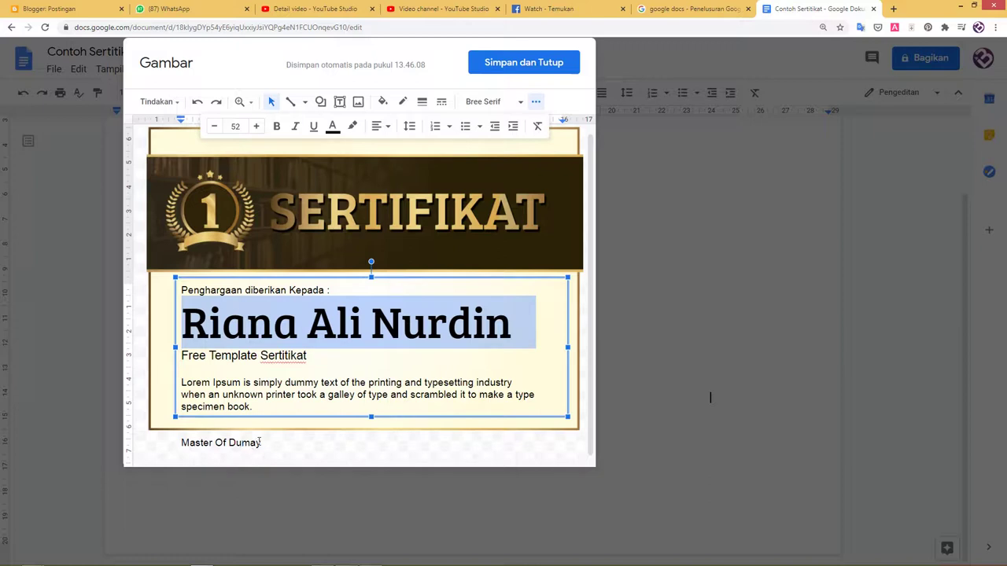
click(214, 126)
click(214, 126)
click(214, 125)
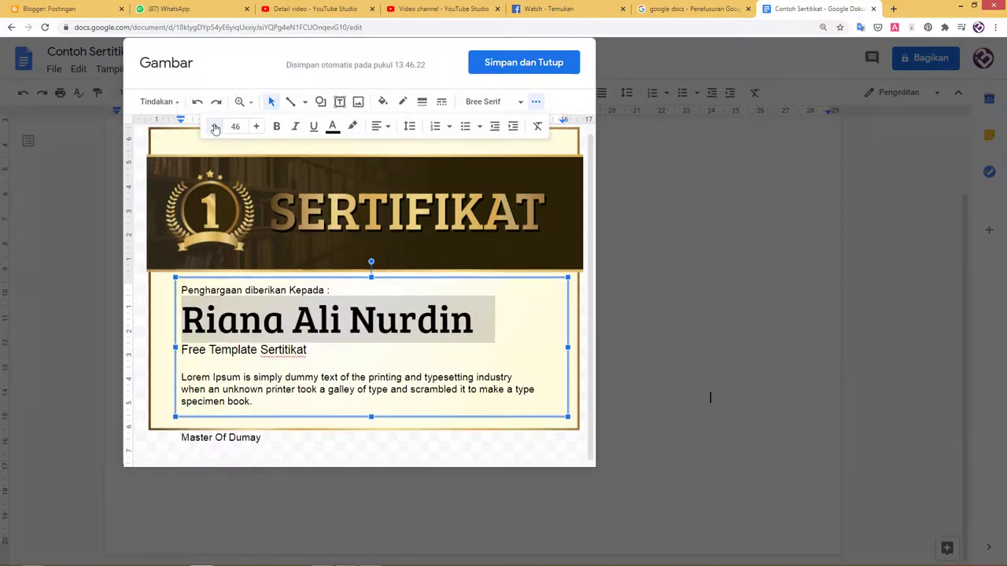
click(214, 126)
click(214, 126)
click(214, 126)
click(214, 126)
click(214, 126)
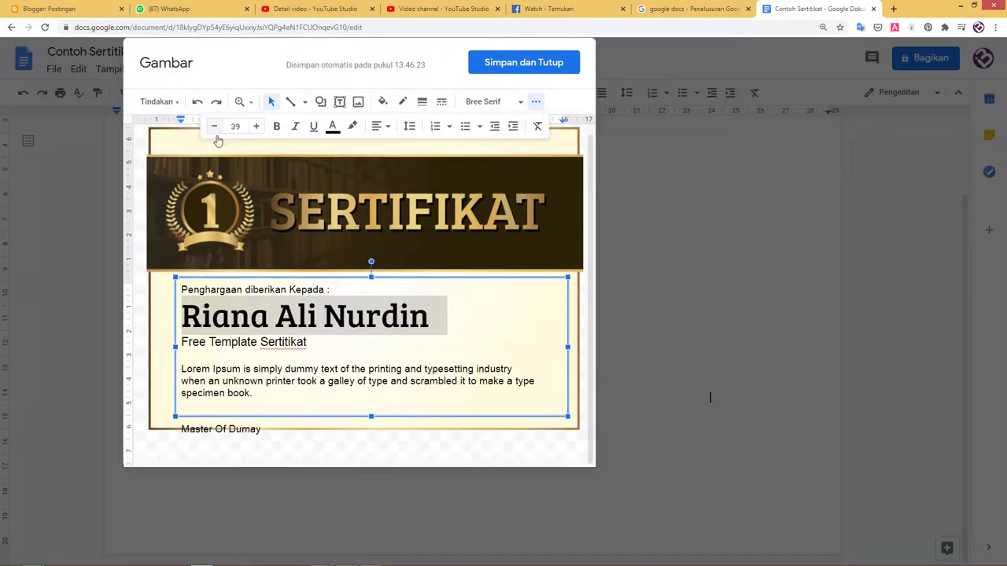
click(236, 407)
key(Delete)
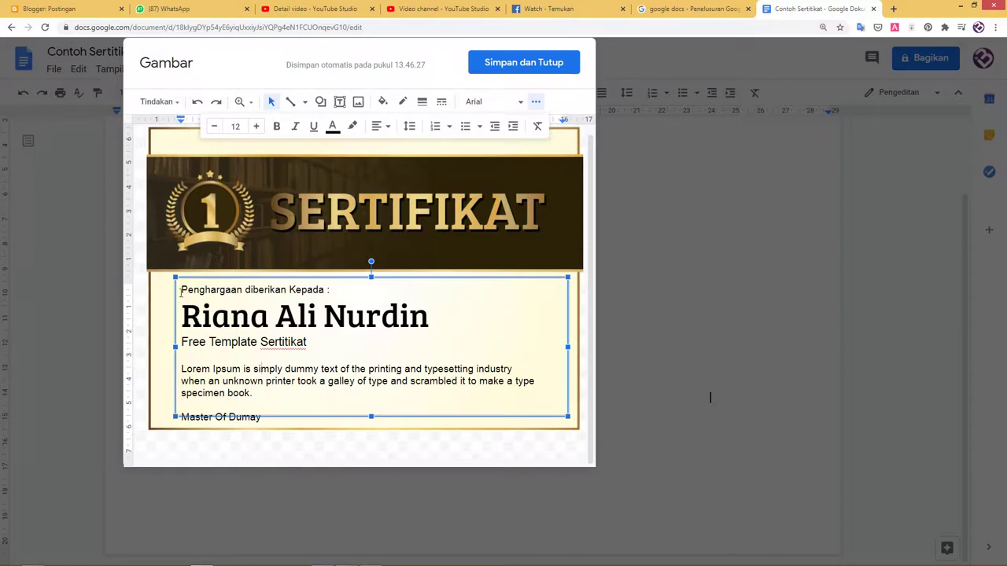
drag(181, 292, 317, 425)
- Center all the certificate text and make the Free Template Sertitikat line bold
click(378, 127)
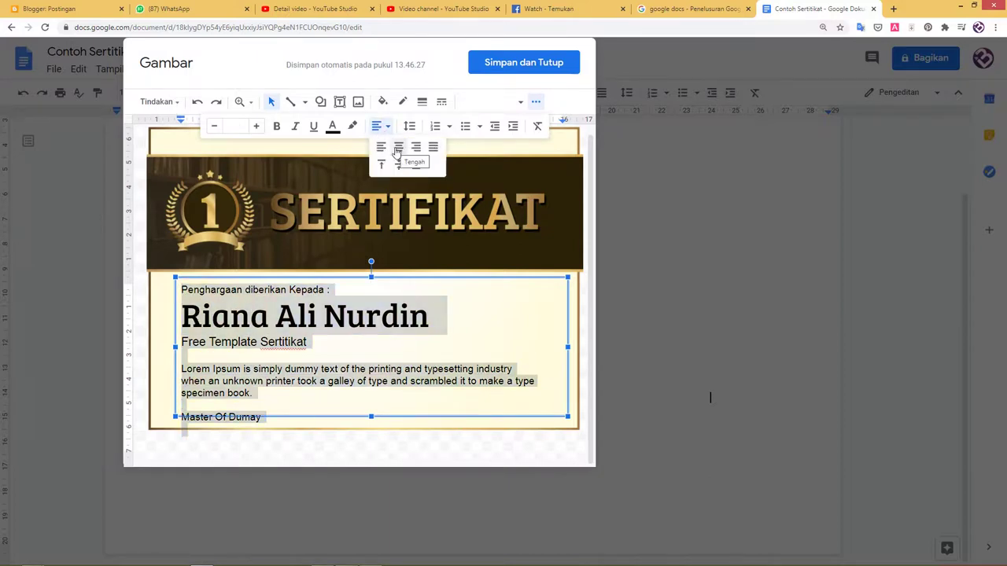
click(398, 147)
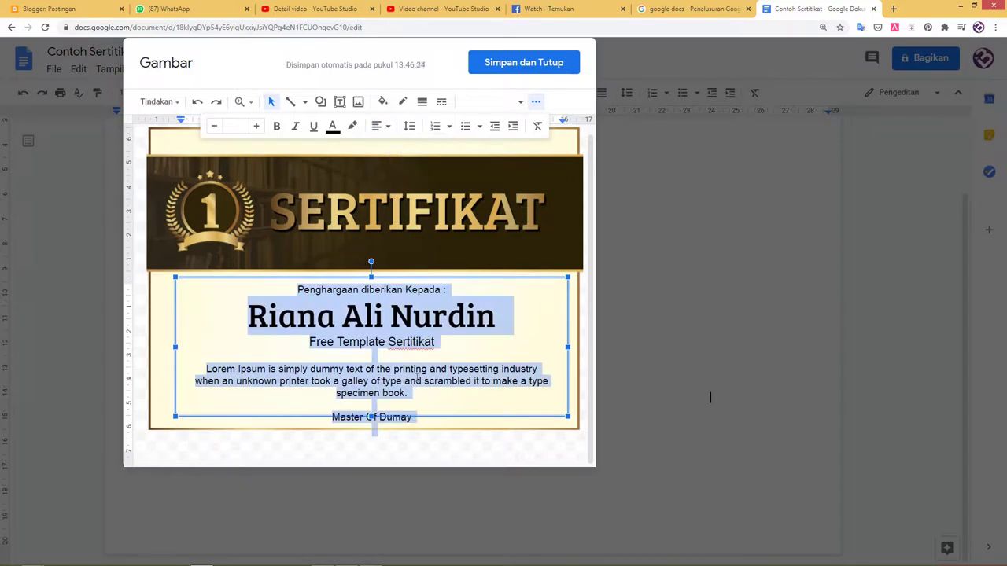
click(396, 381)
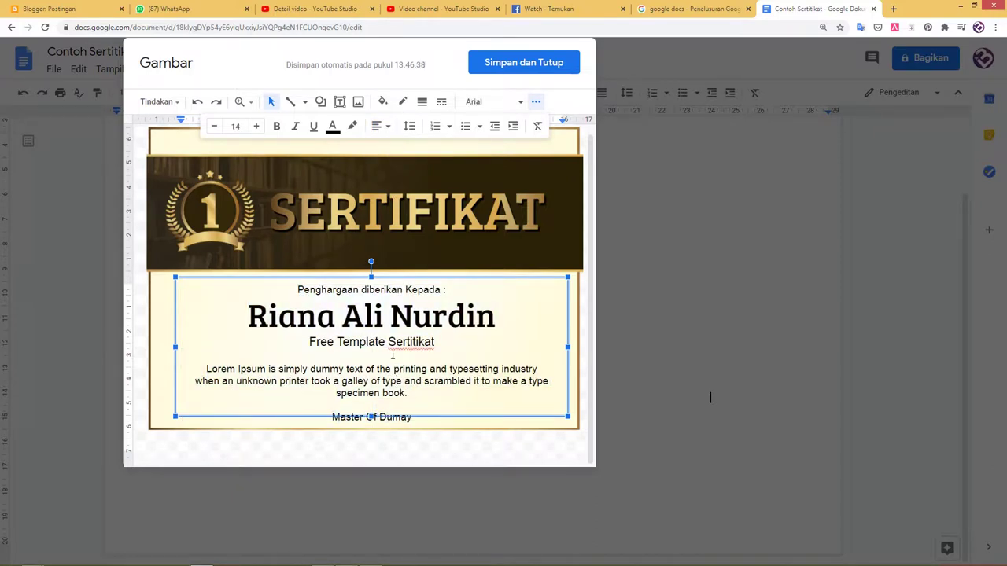
drag(465, 343, 175, 331)
click(180, 348)
key(End)
key(Down)
key(shift+Home)
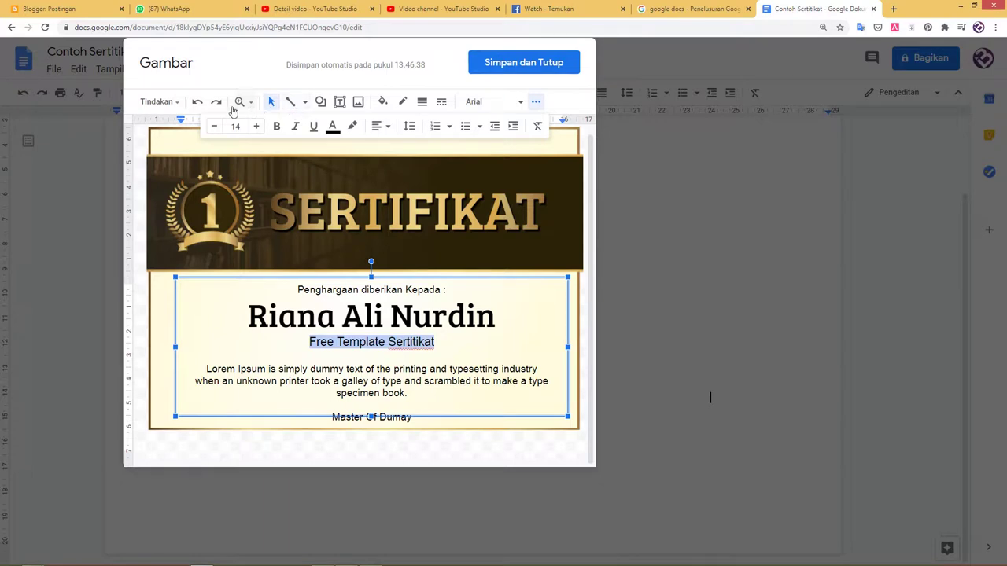
click(276, 126)
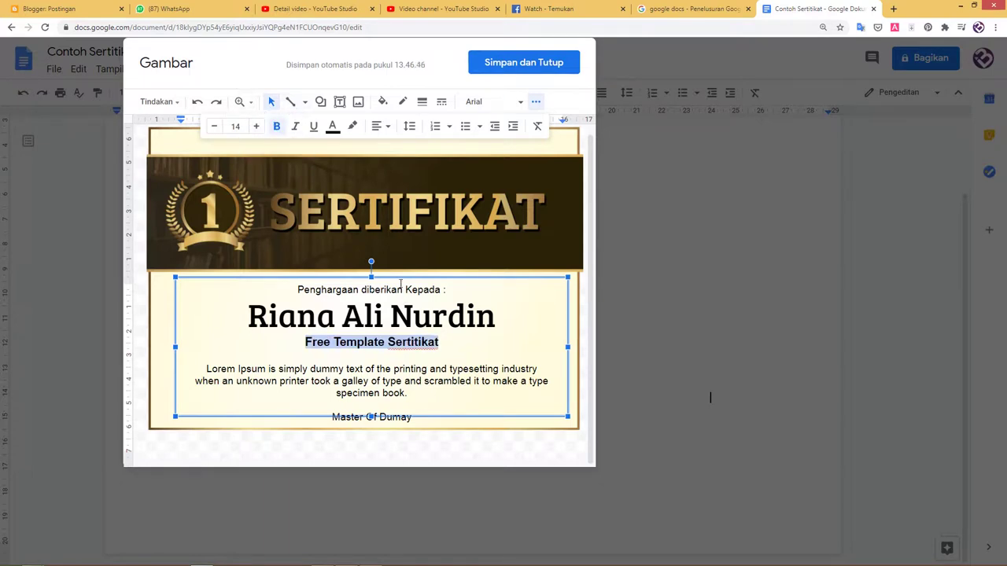
drag(399, 277, 399, 273)
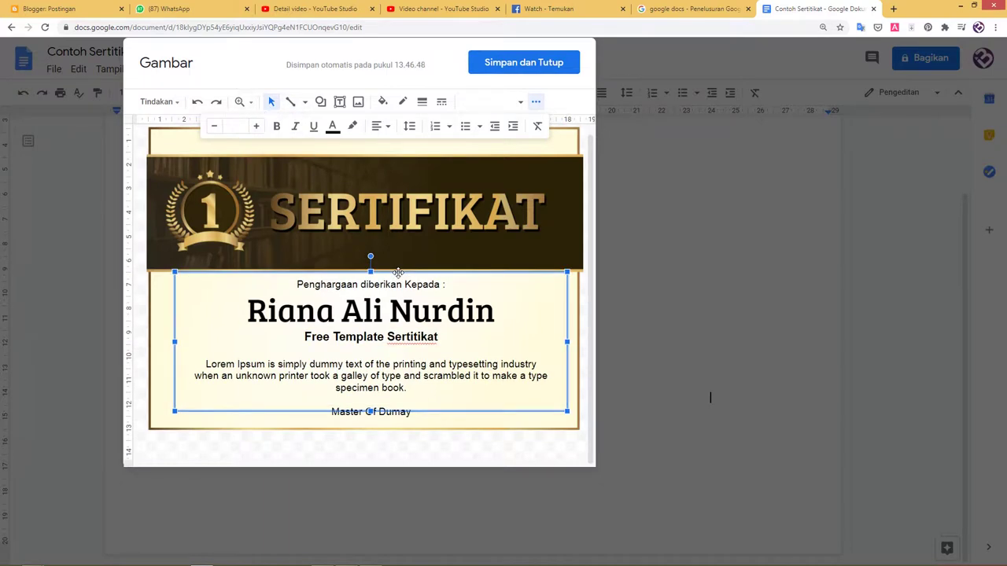
- Underline the recipient's name and save the drawing onto the document page
drag(505, 314, 231, 310)
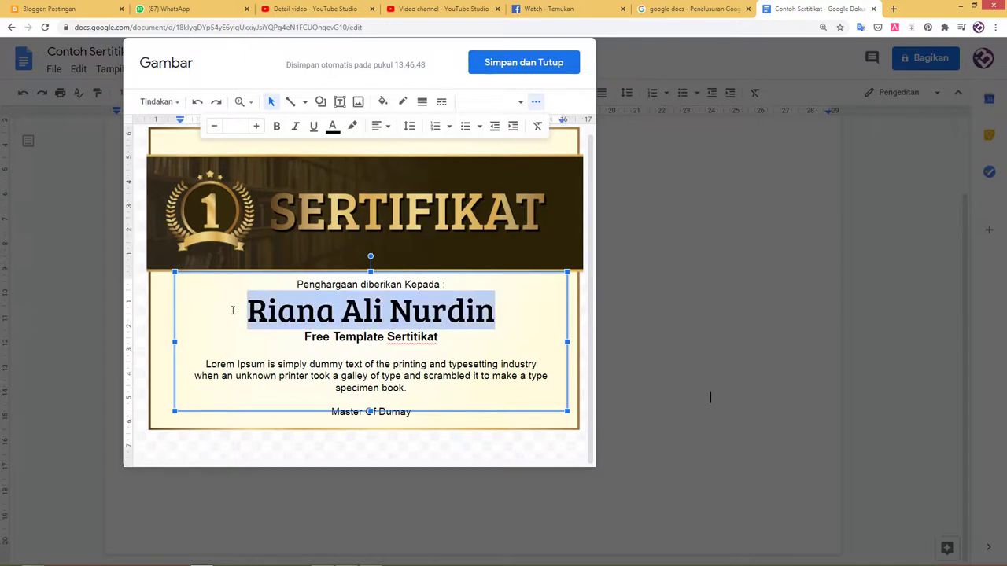
click(318, 131)
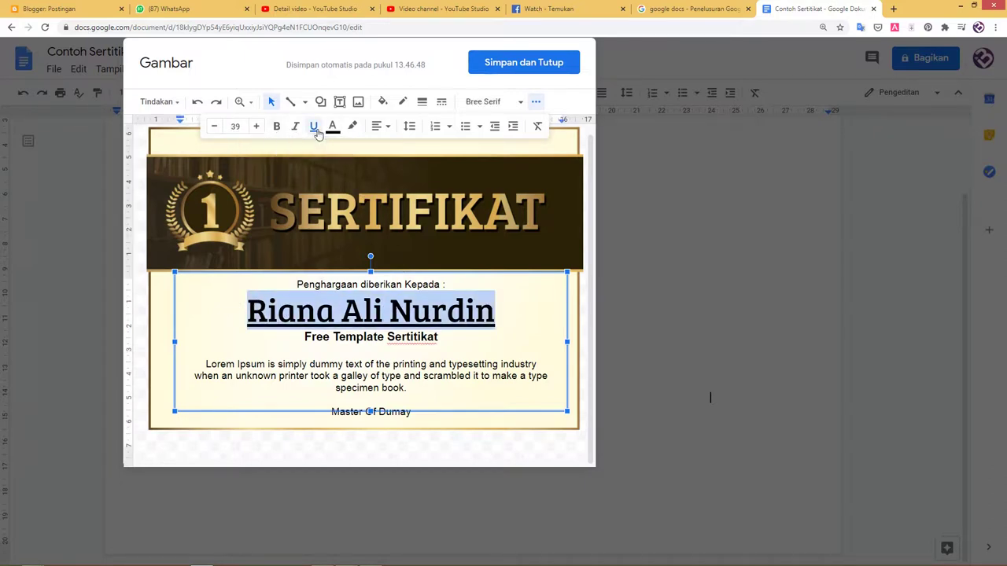
click(500, 344)
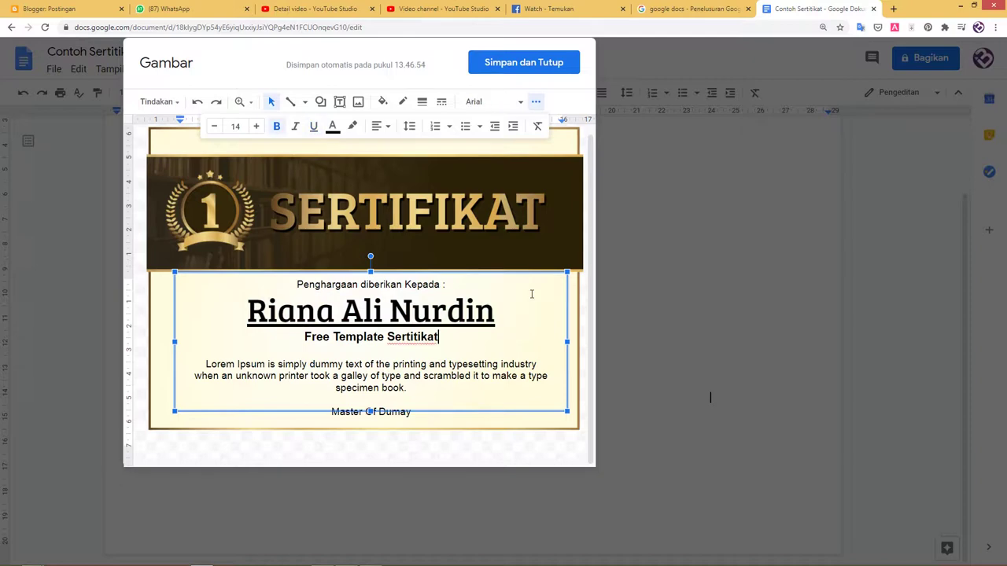
click(518, 64)
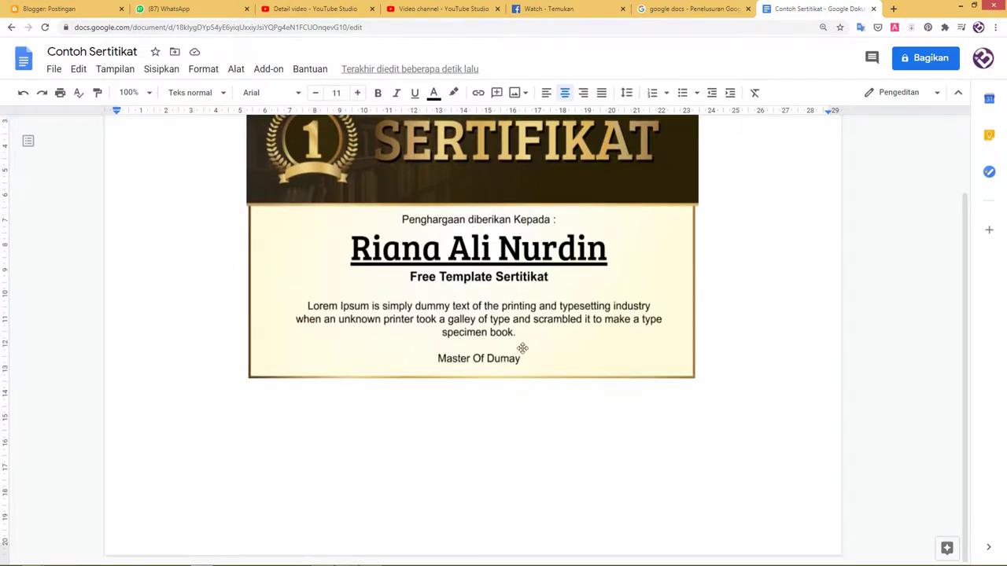
scroll(522, 349, up, 2)
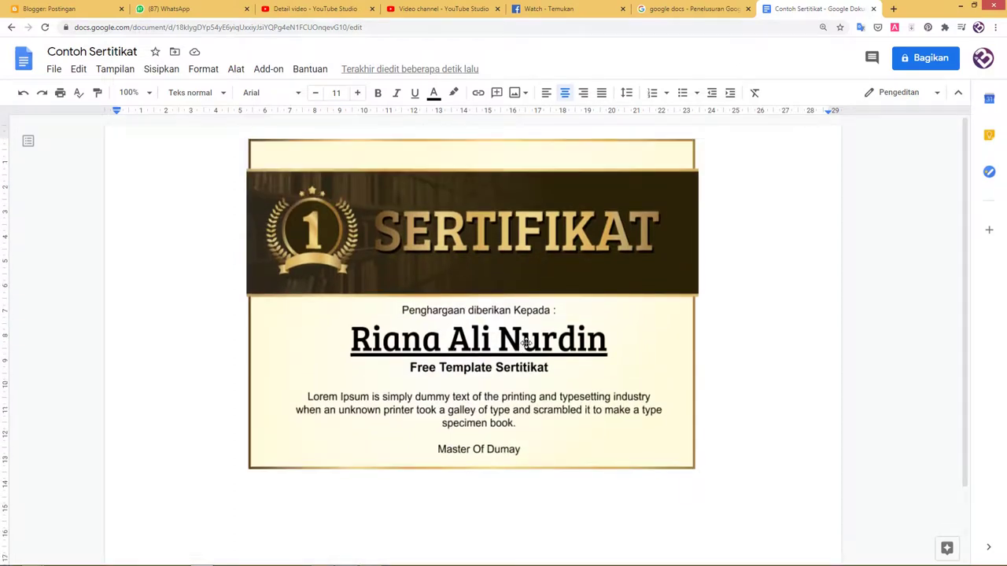
scroll(523, 345, down, 2)
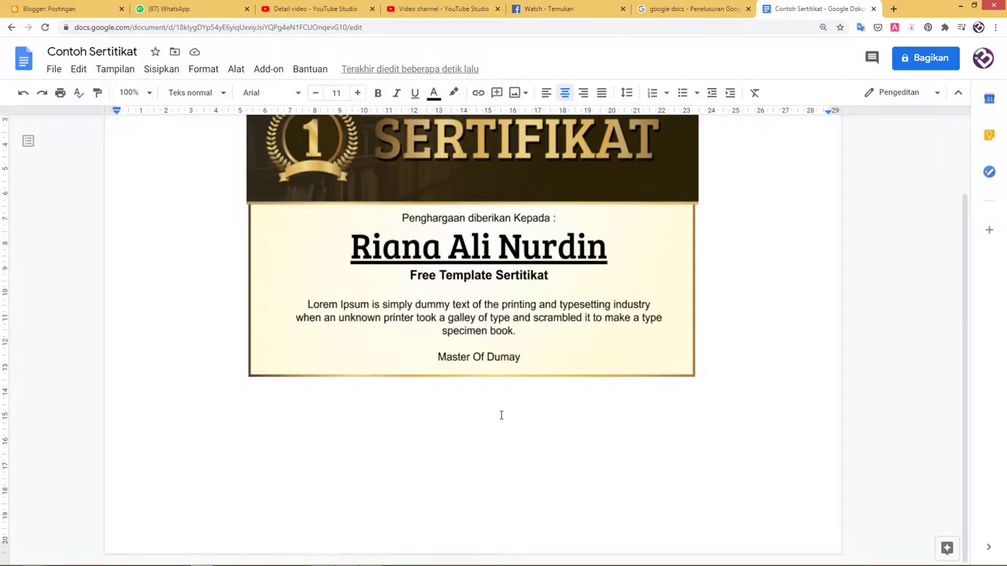
scroll(500, 414, up, 2)
- Select the certificate drawing and start enlarging it by raising its scale in Size & Rotation
click(516, 322)
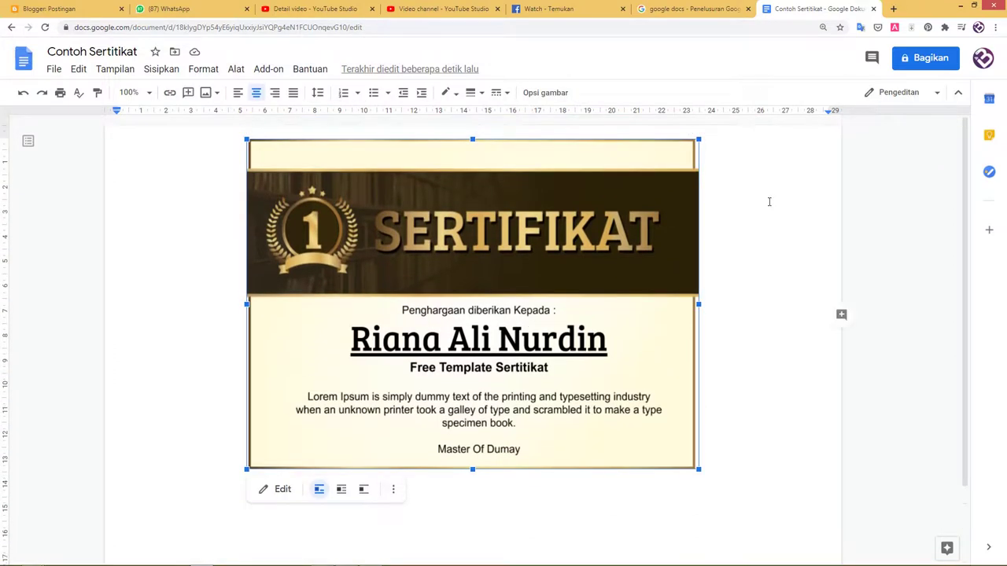
click(545, 92)
click(807, 138)
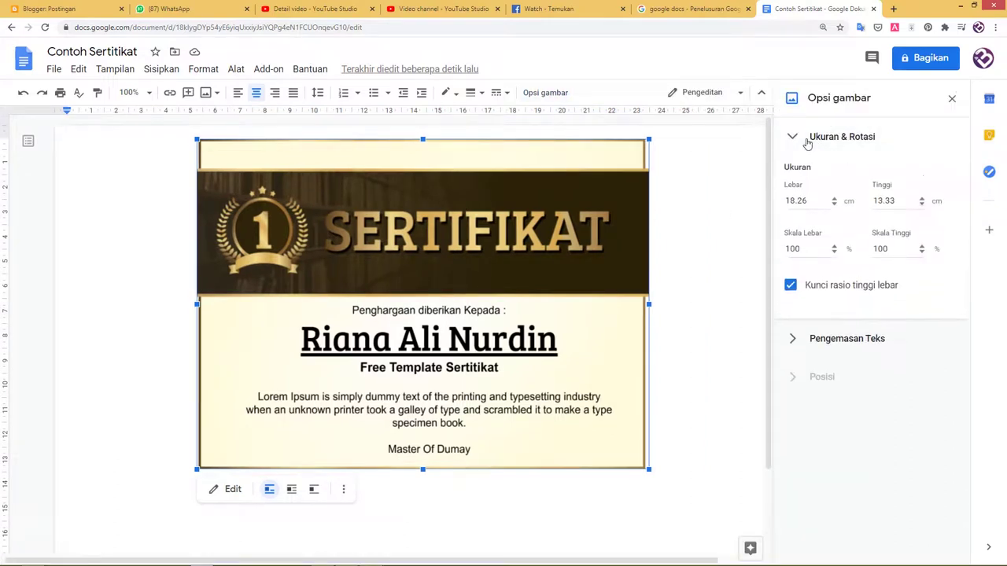
click(834, 203)
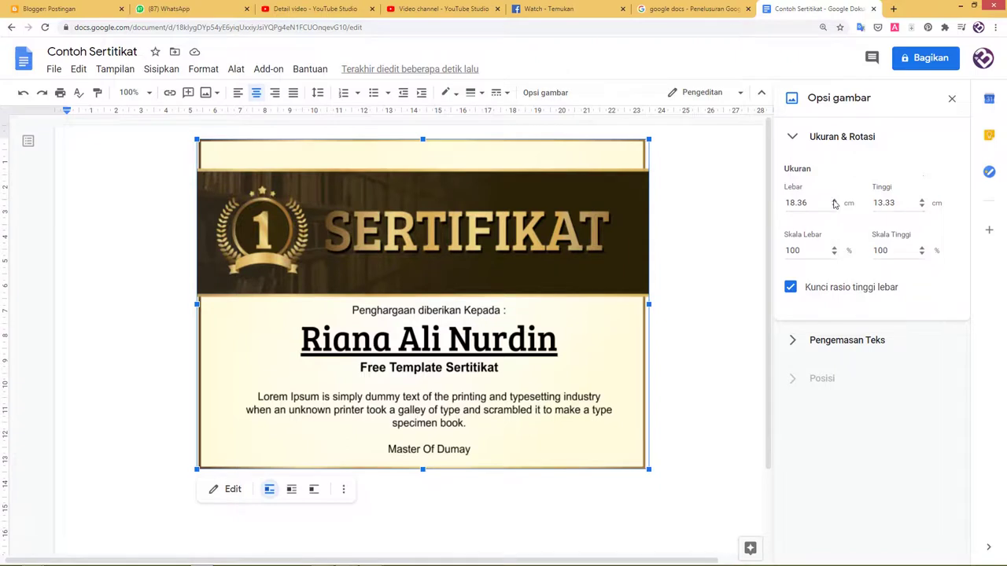
click(834, 249)
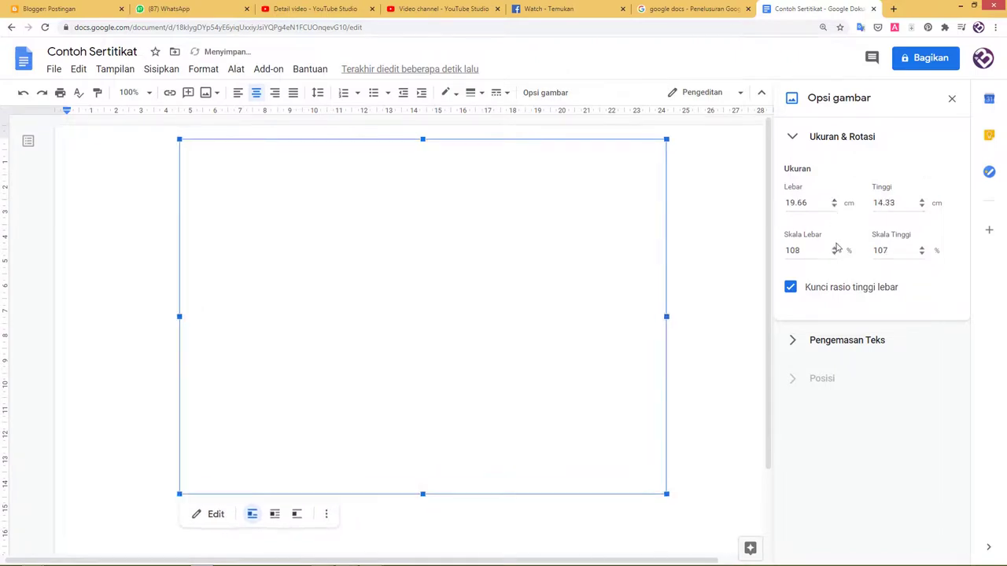
click(835, 249)
click(835, 250)
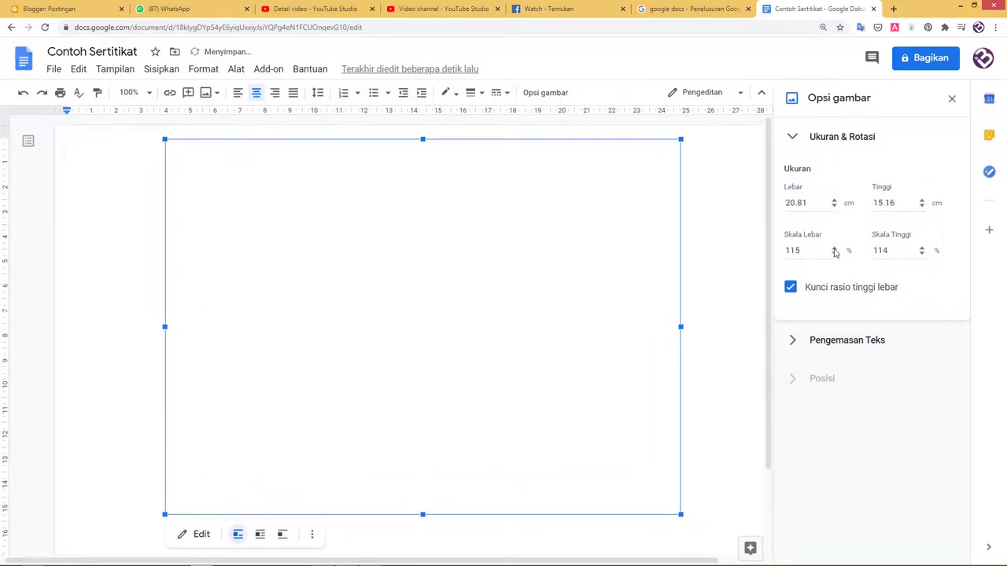
click(834, 250)
click(835, 250)
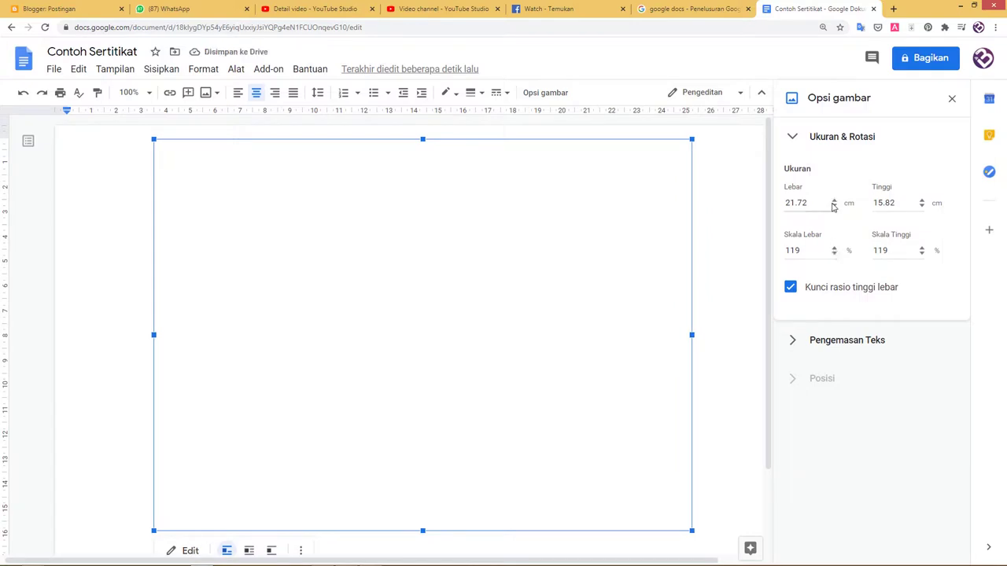
- Keep raising the width scale until the image reaches 23.32 cm wide, about 128%
click(835, 203)
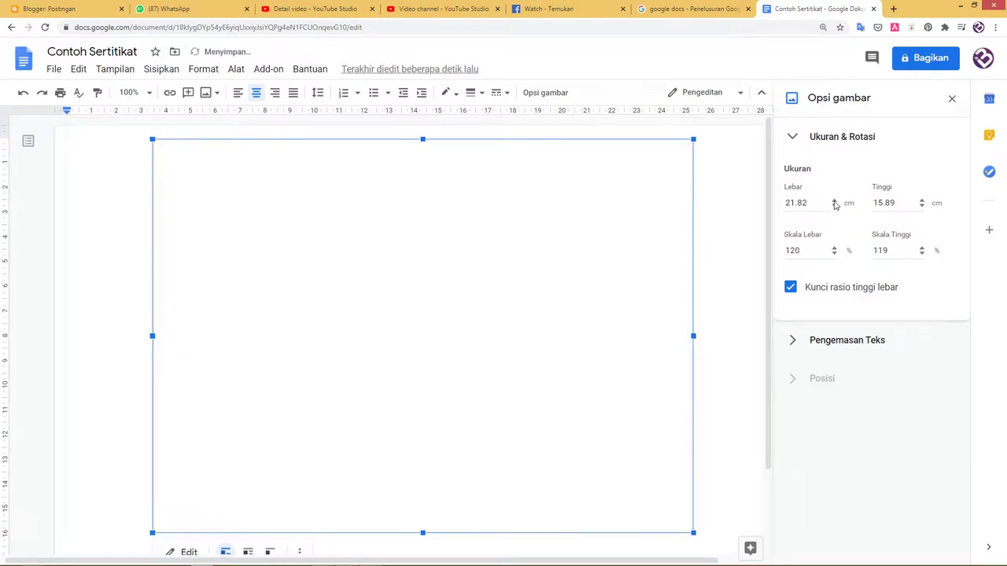
click(835, 203)
click(835, 203)
click(834, 203)
click(835, 203)
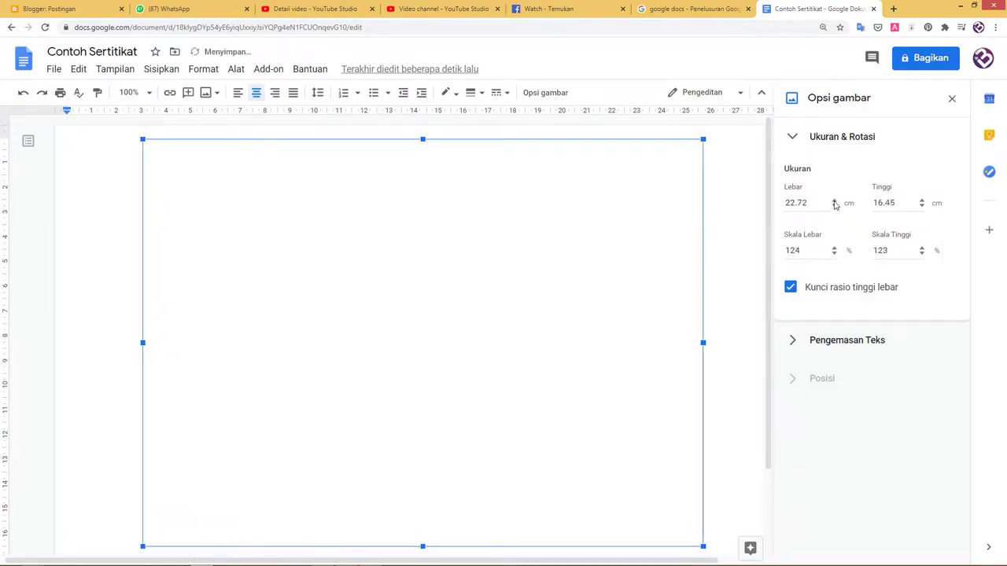
click(835, 203)
click(835, 203)
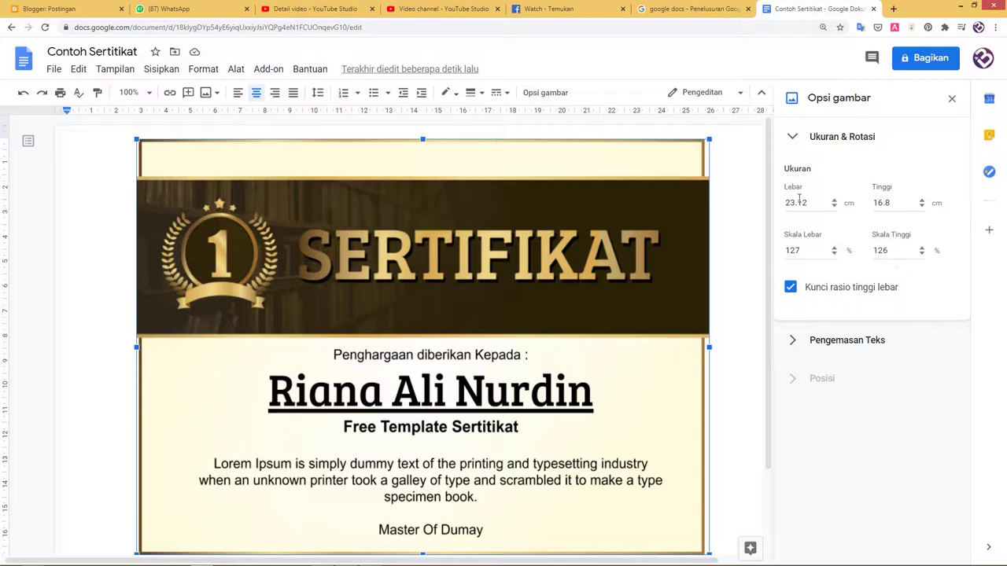
click(836, 203)
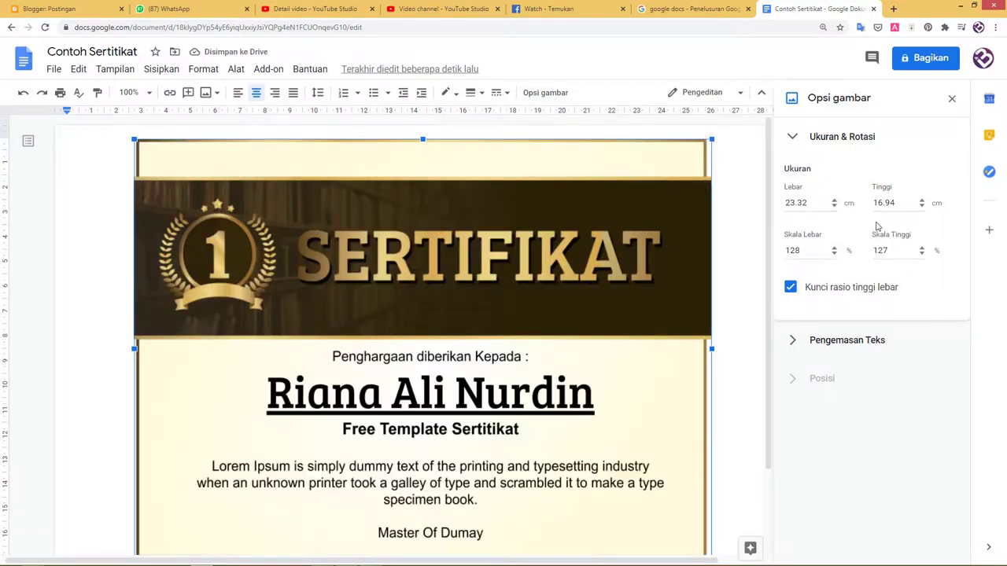
- Zoom out and drag the corner handle to stretch the image to 27.73 × 20.17 cm
key(ctrl+minus)
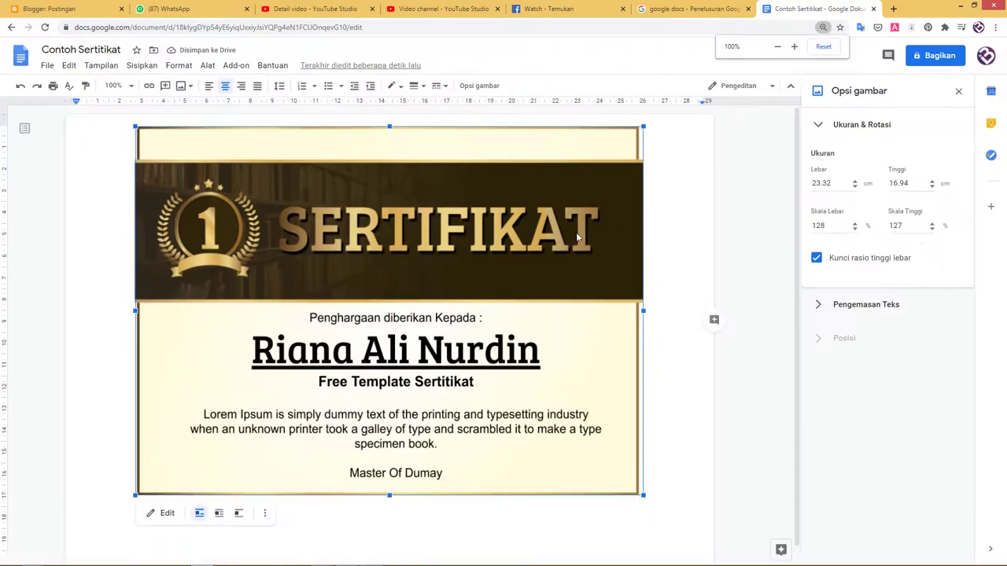
key(ctrl+minus)
key(ctrl+minus)
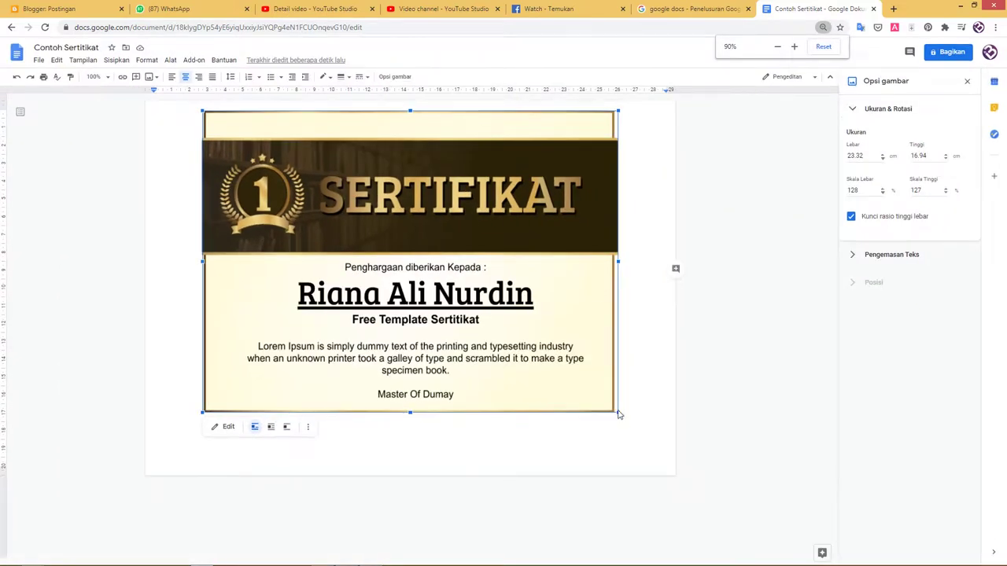
drag(618, 413, 658, 456)
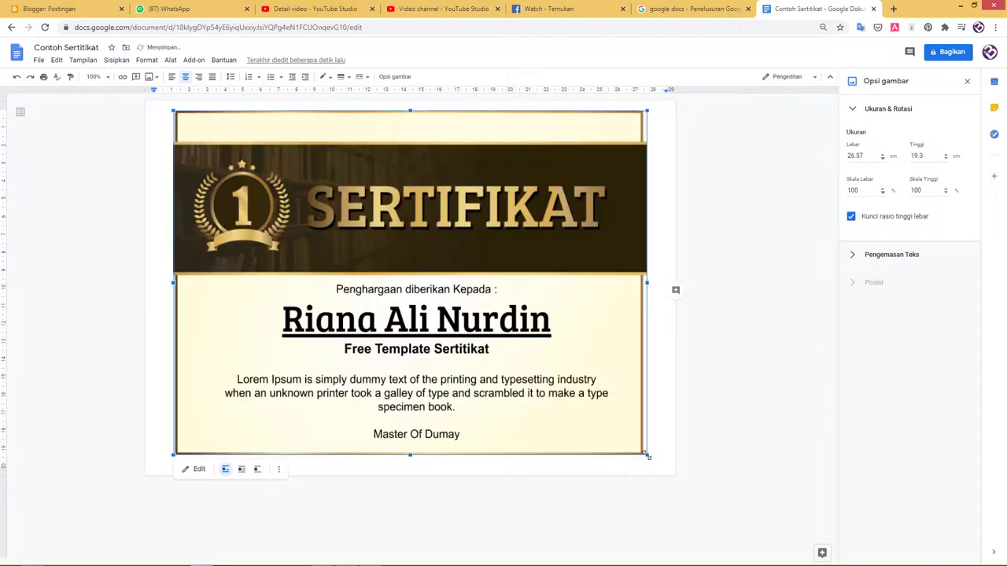
drag(647, 456, 659, 462)
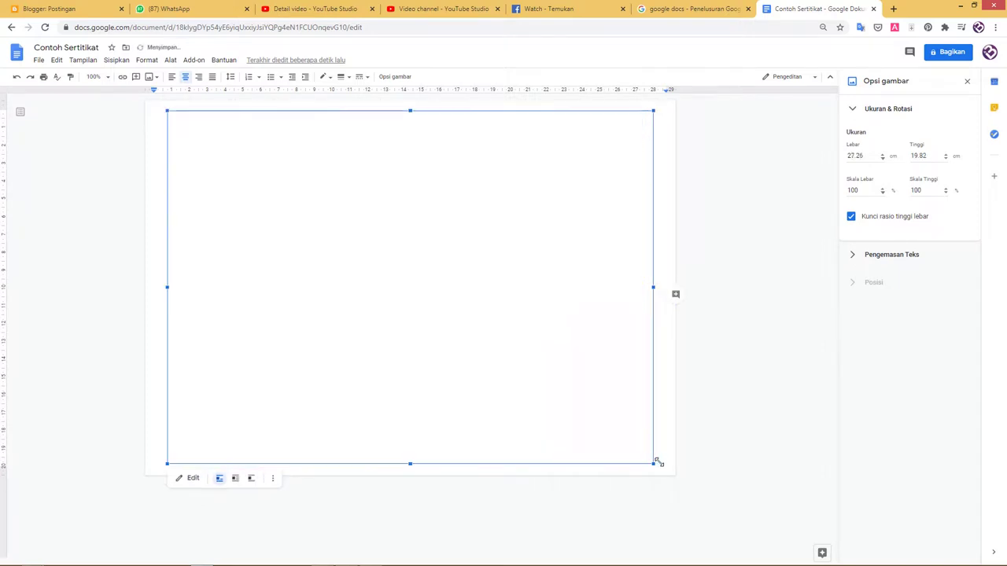
drag(653, 463, 658, 470)
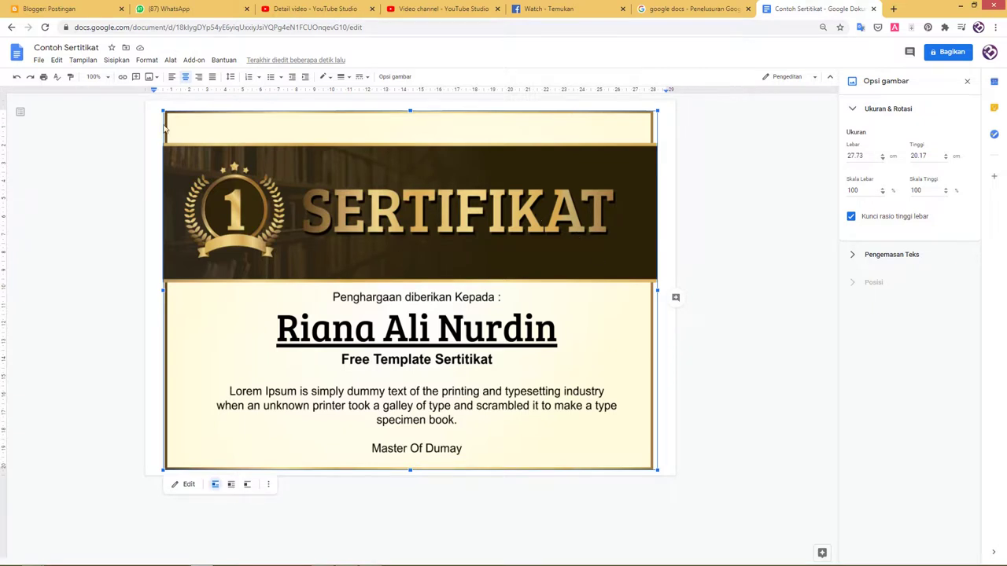
click(39, 62)
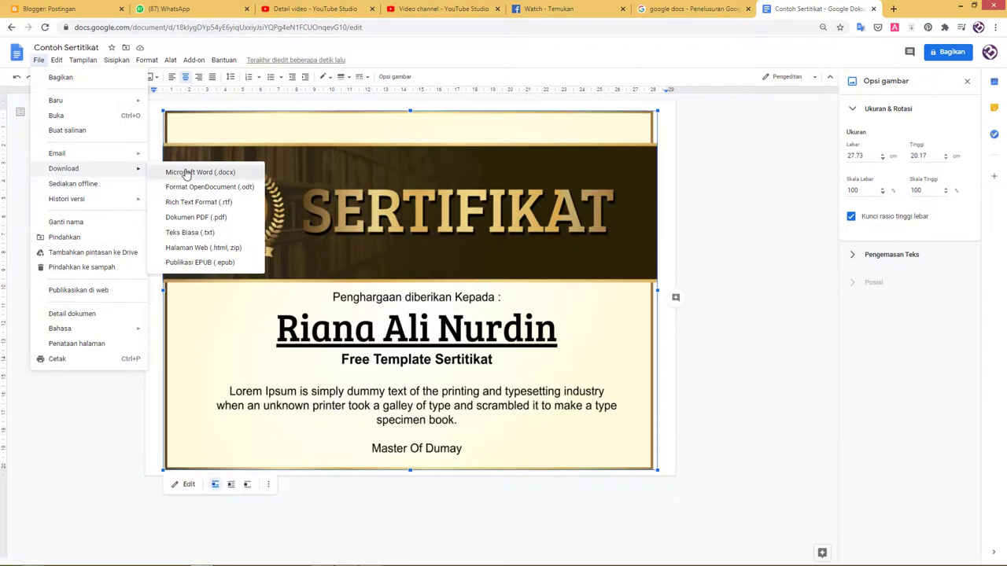
- Download the certificate as a PDF document, Contoh Sertifikat_2.pdf
click(186, 173)
click(39, 60)
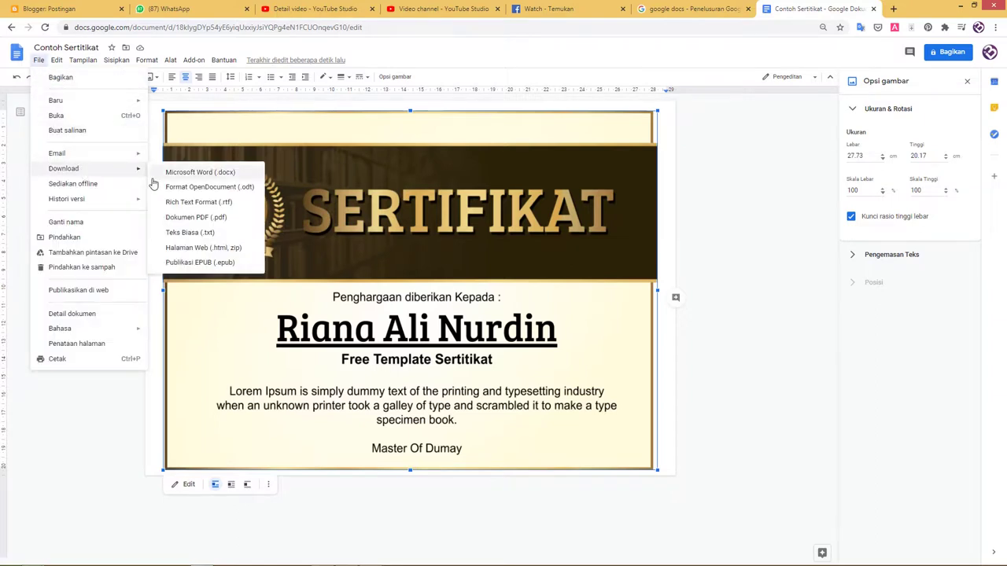
click(193, 223)
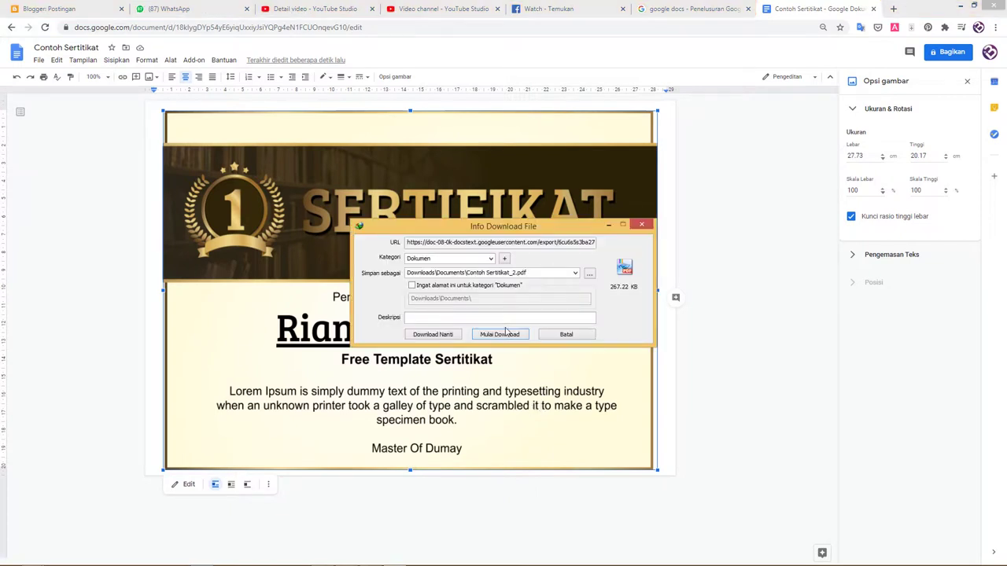
click(498, 334)
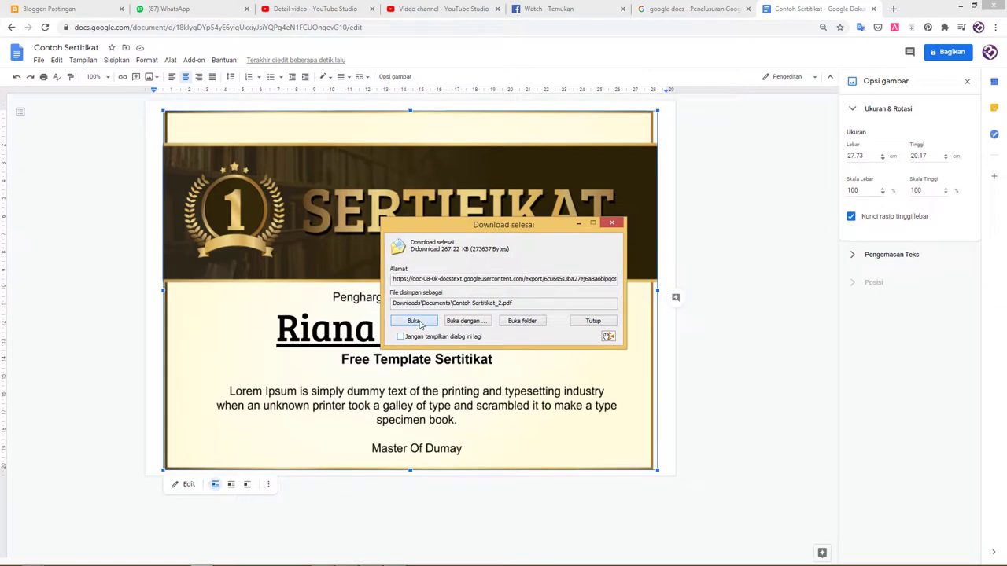
- Open the downloaded PDF in PDF-XChange Viewer to check it, then close the viewer
click(420, 325)
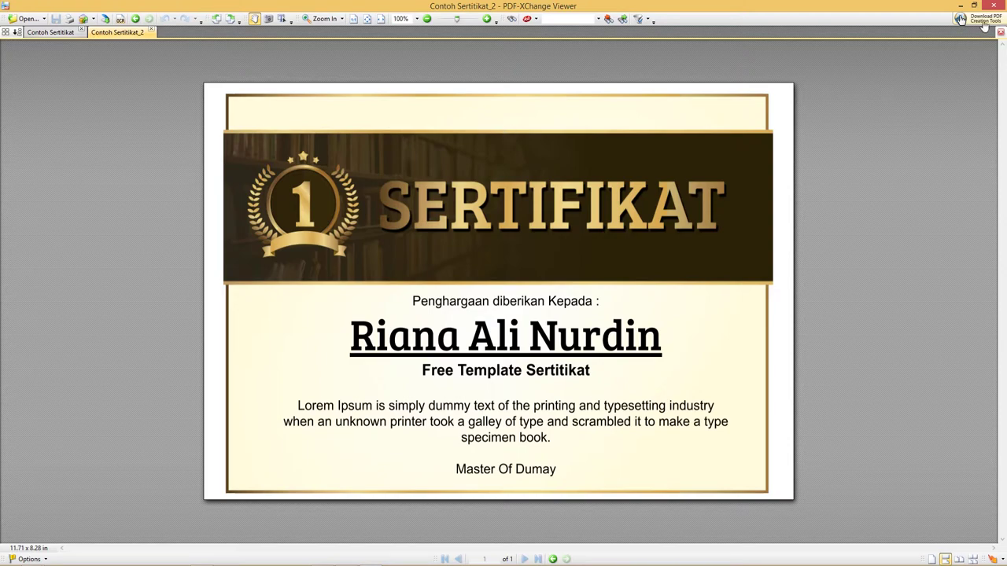
click(993, 6)
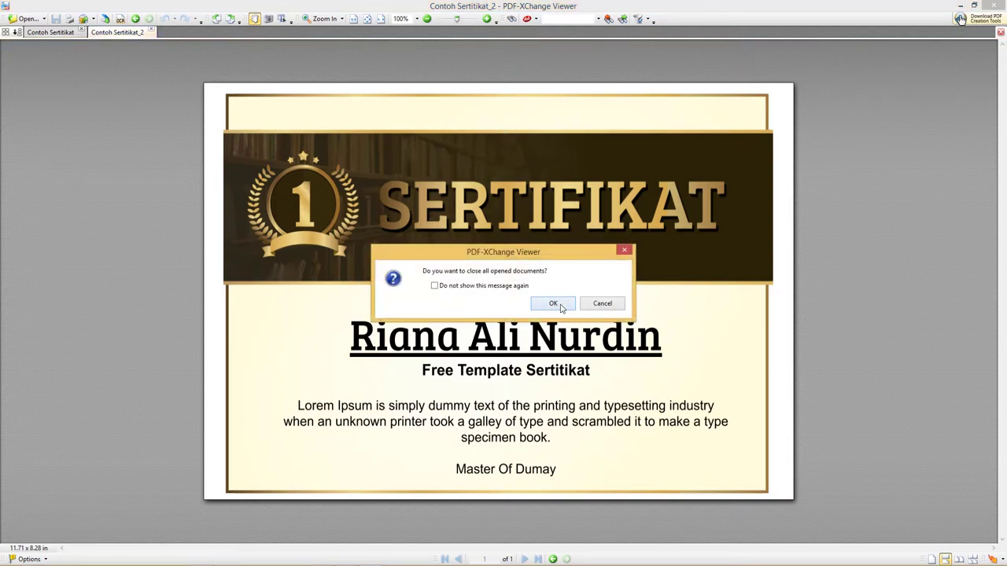
click(553, 304)
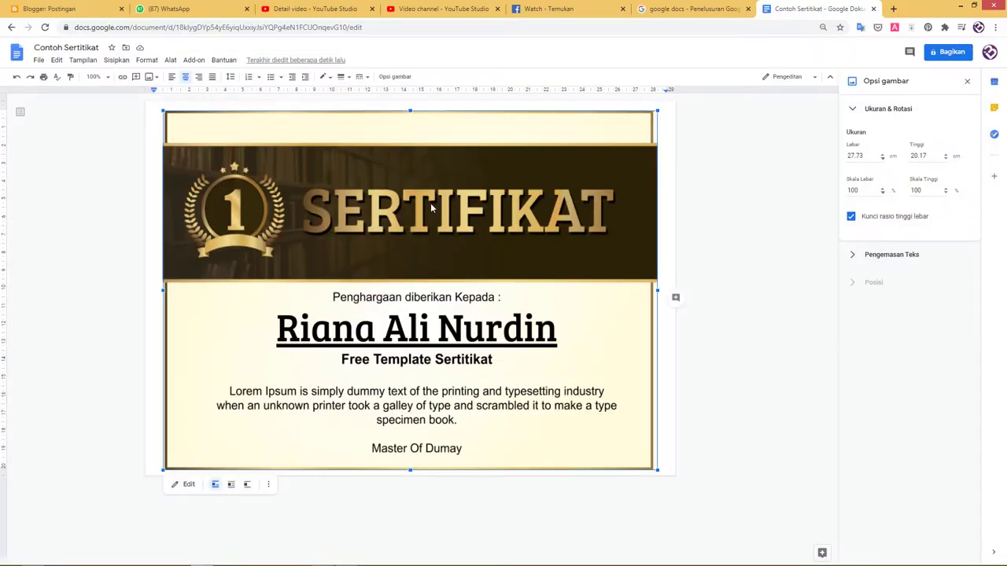
- Check the downloads list, then download the certificate as the Word file Contoh Sertifikat.docx
key(ctrl+j)
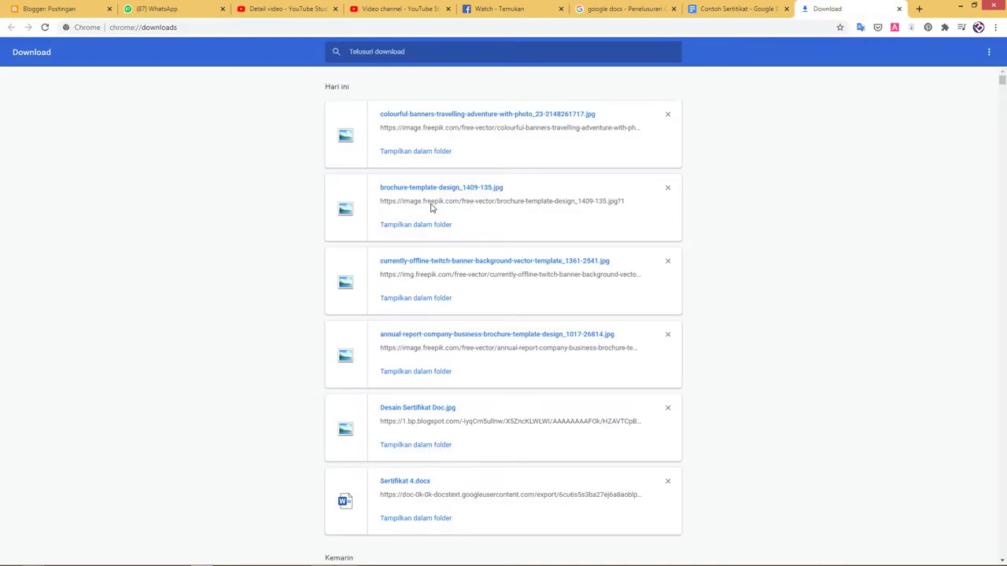
click(728, 9)
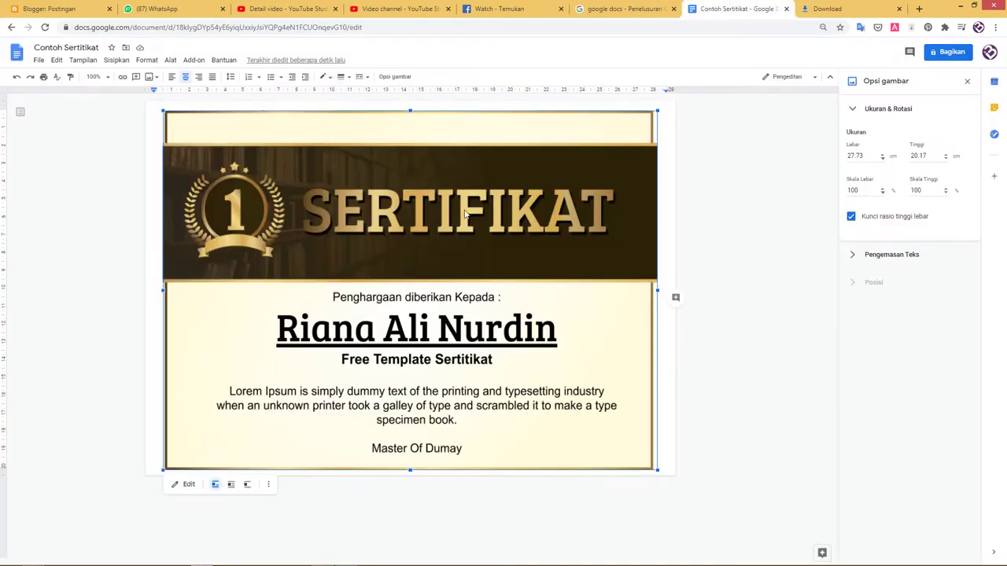
click(38, 61)
mouse_move(64, 168)
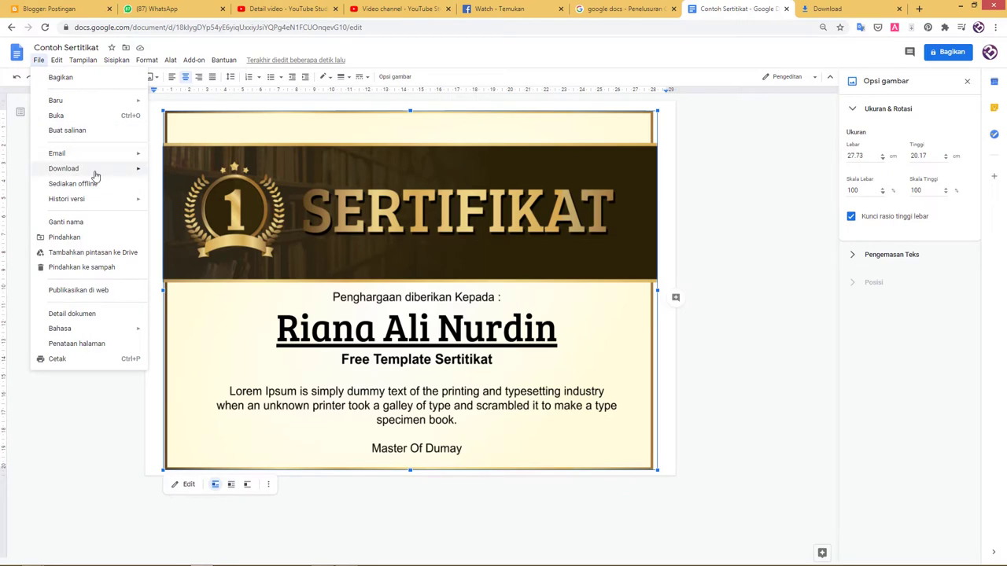
click(175, 175)
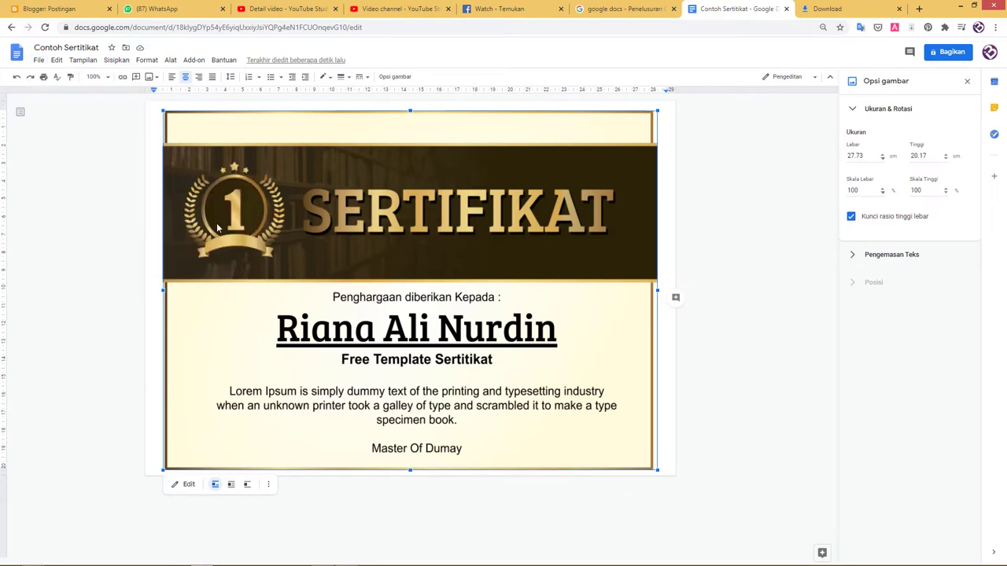
key(ctrl+minus)
key(ctrl+minus)
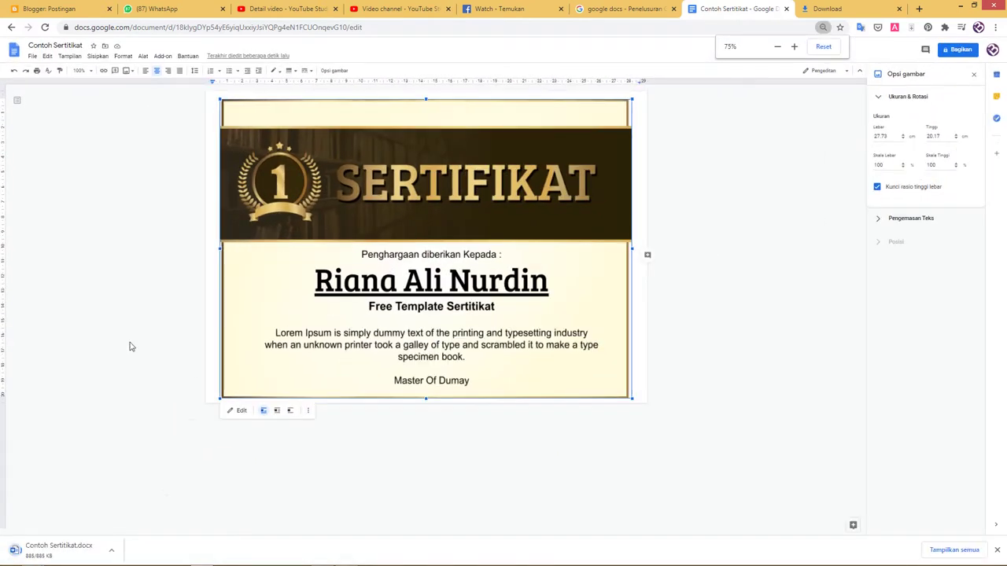
key(ctrl+plus)
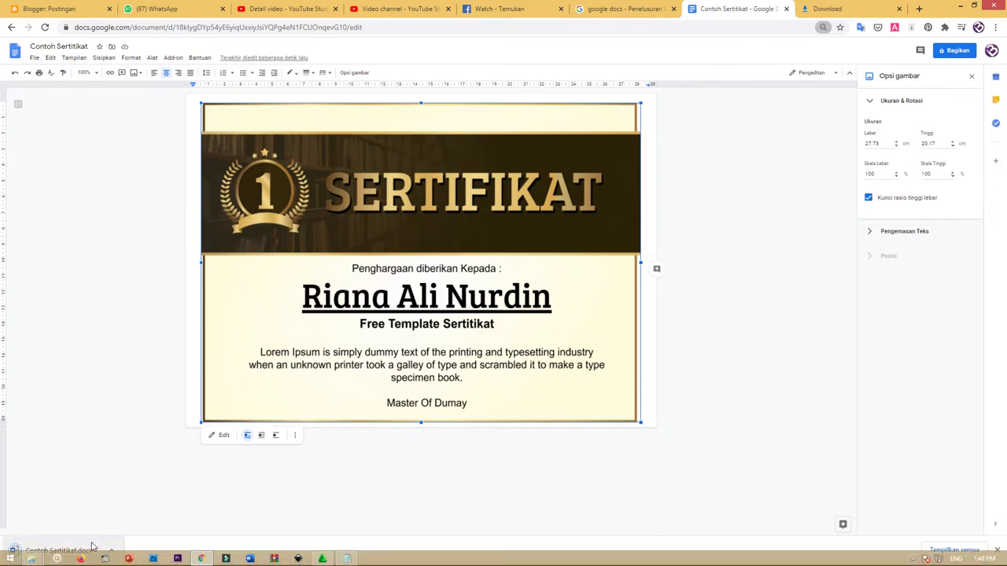